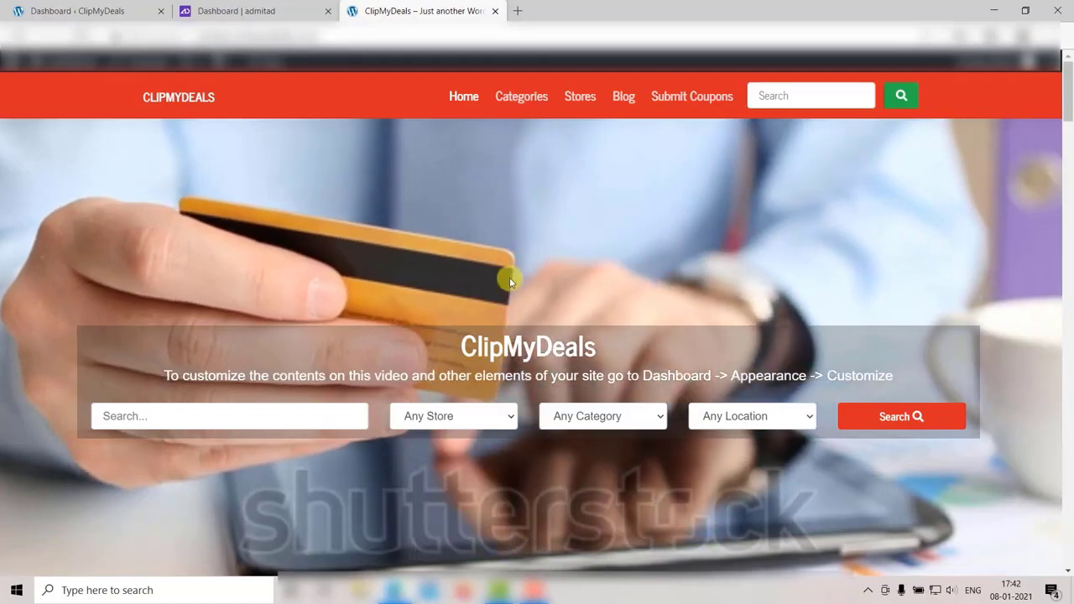
Look over the ClipMyDeals home page, the WordPress dashboard widgets and the Admitad dashboard report
scroll(509, 278, "down", 5)
scroll(510, 281, "down", 15)
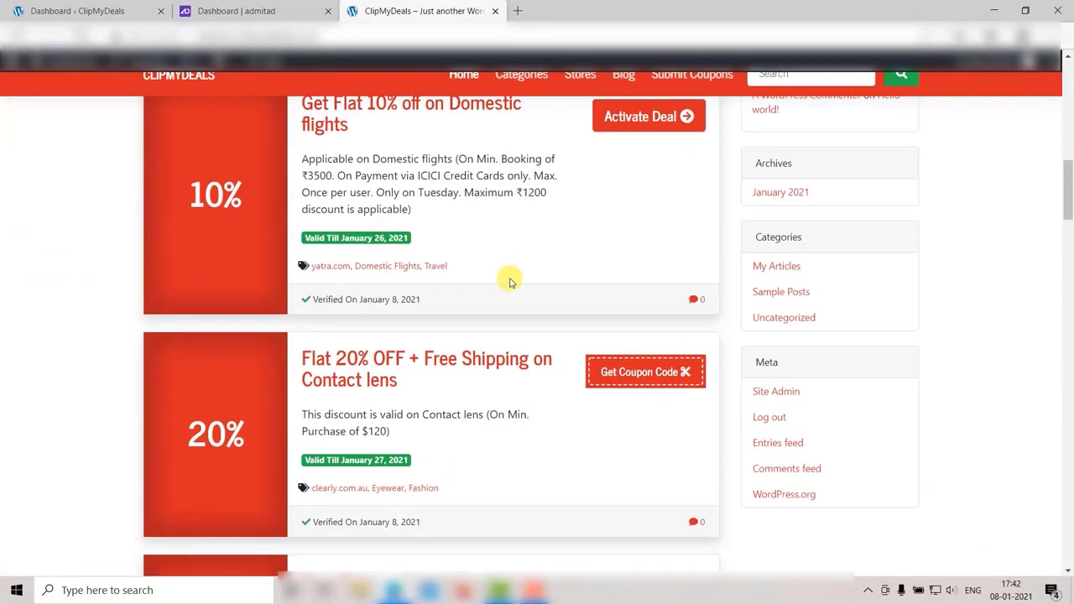
scroll(509, 279, "up", 20)
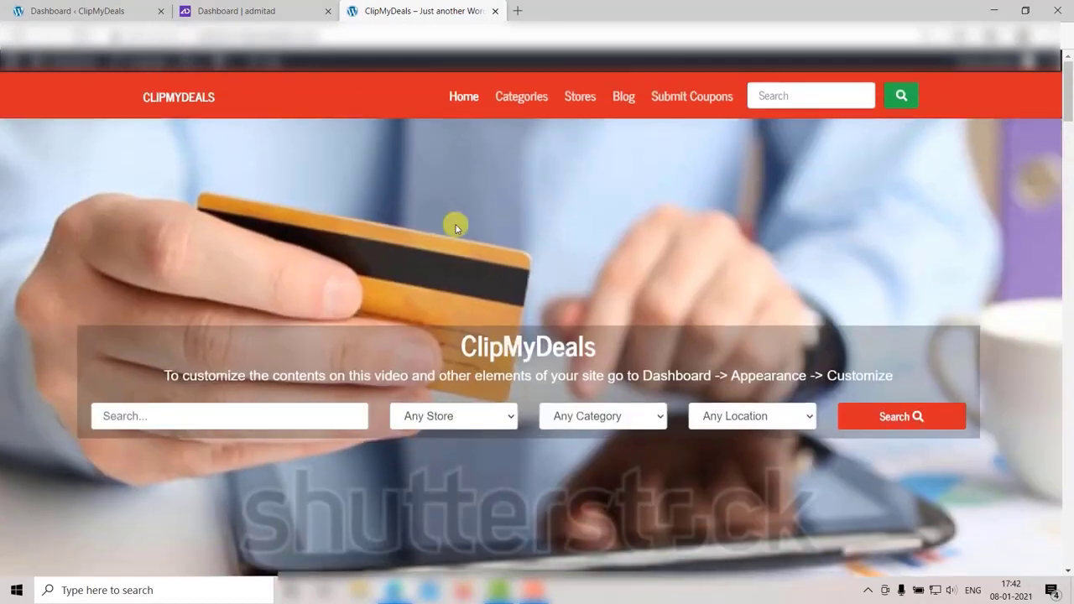
left_click(89, 7)
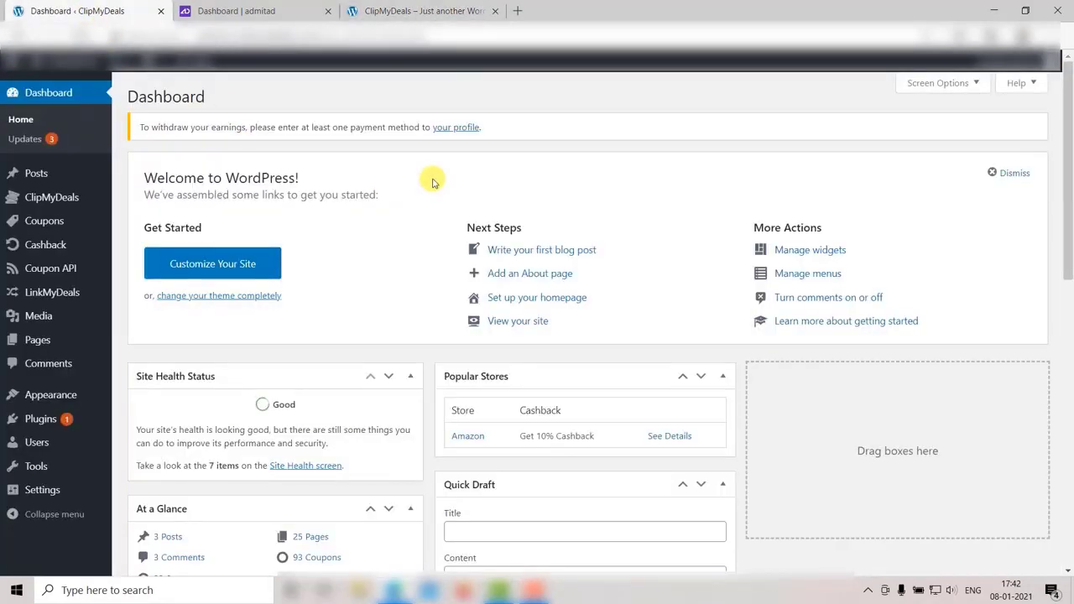
scroll(432, 182, "down", 10)
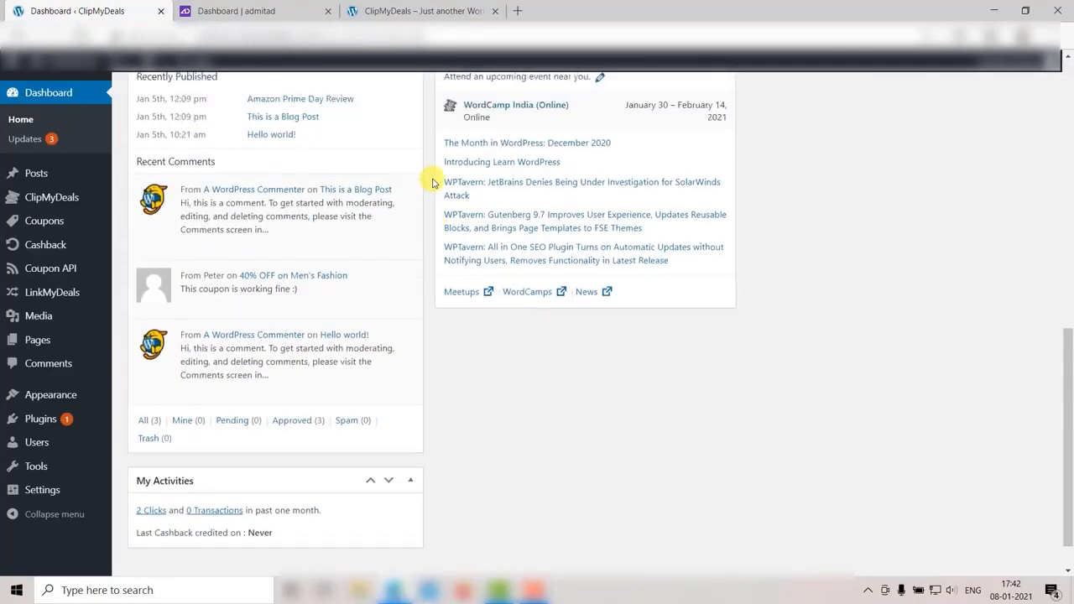
scroll(433, 182, "up", 10)
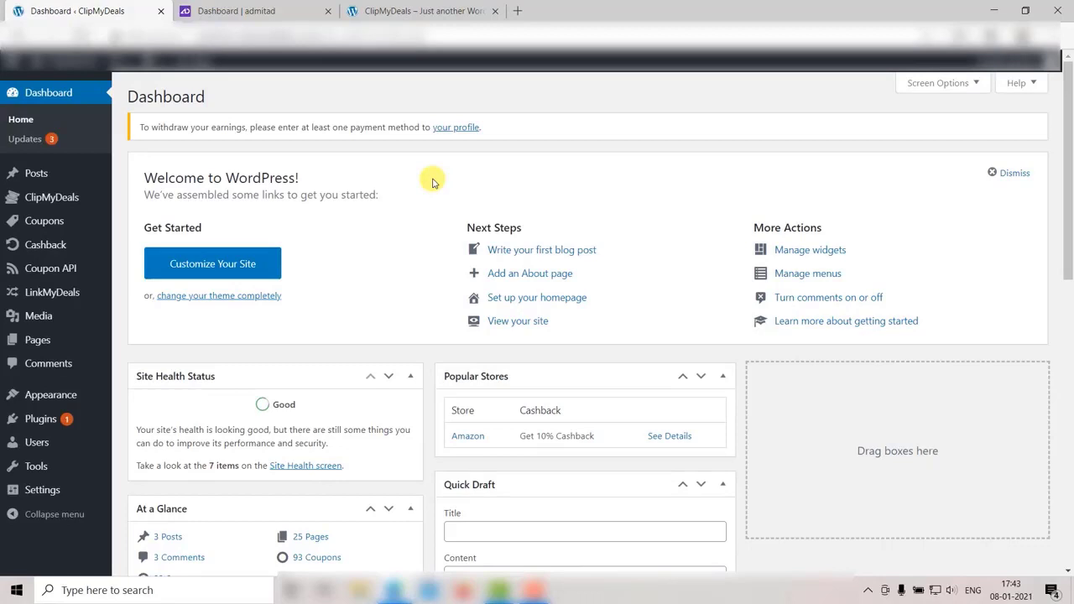
left_click(216, 10)
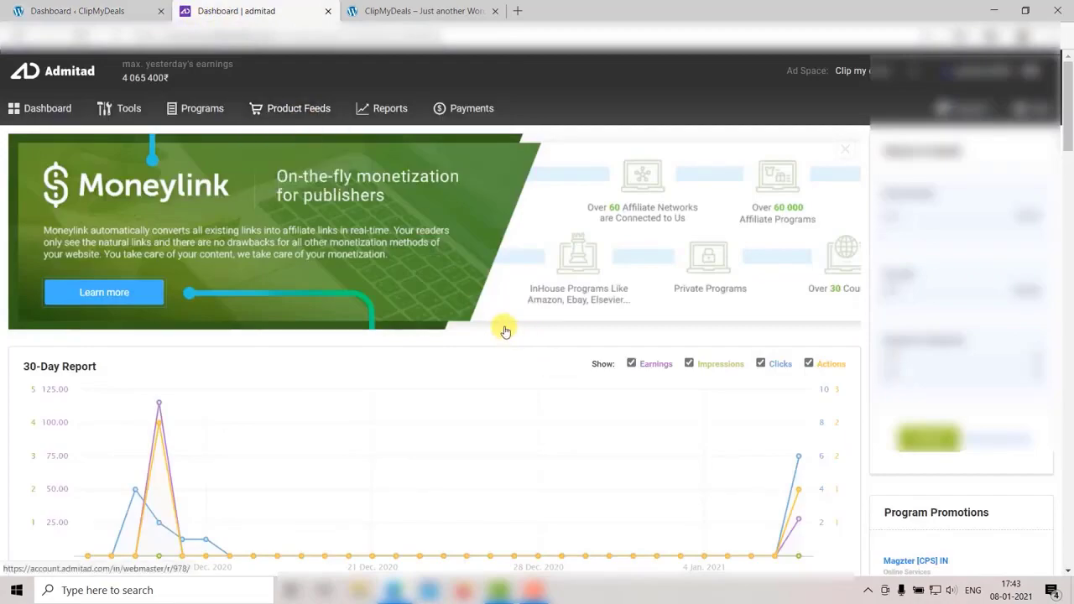
scroll(505, 330, "down", 15)
scroll(505, 330, "up", 15)
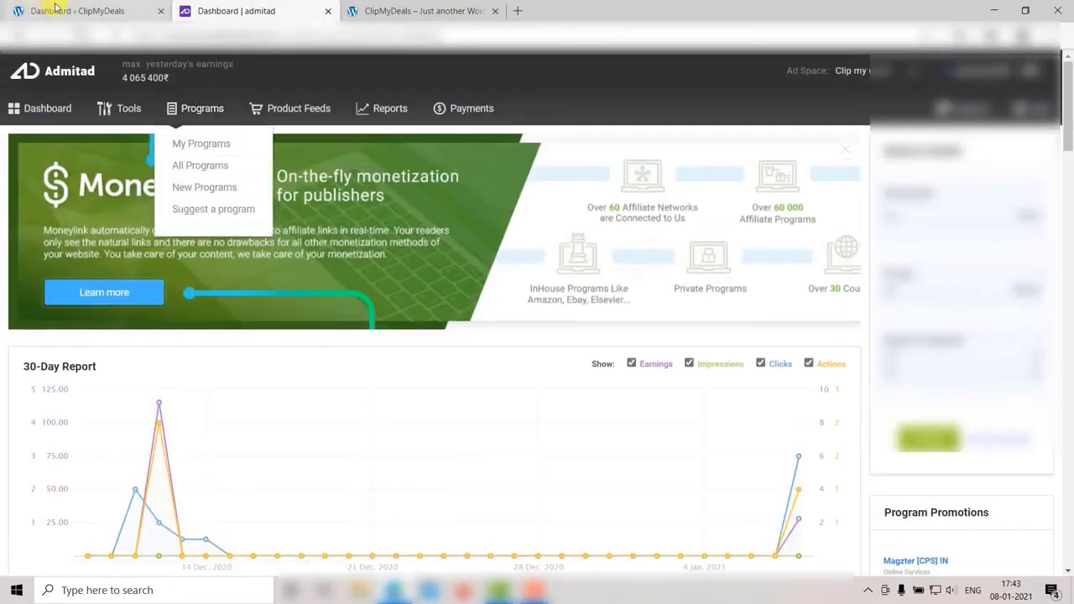
Switch to the WordPress dashboard and open the Postback page of the Cashback section
left_click(55, 10)
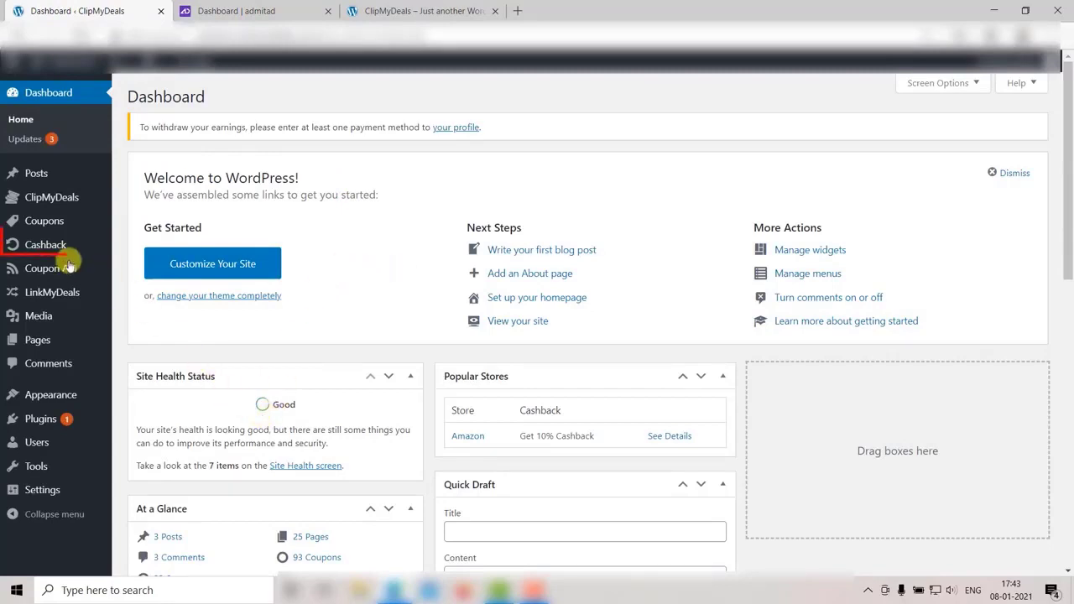
mouse_move(59, 248)
left_click(140, 419)
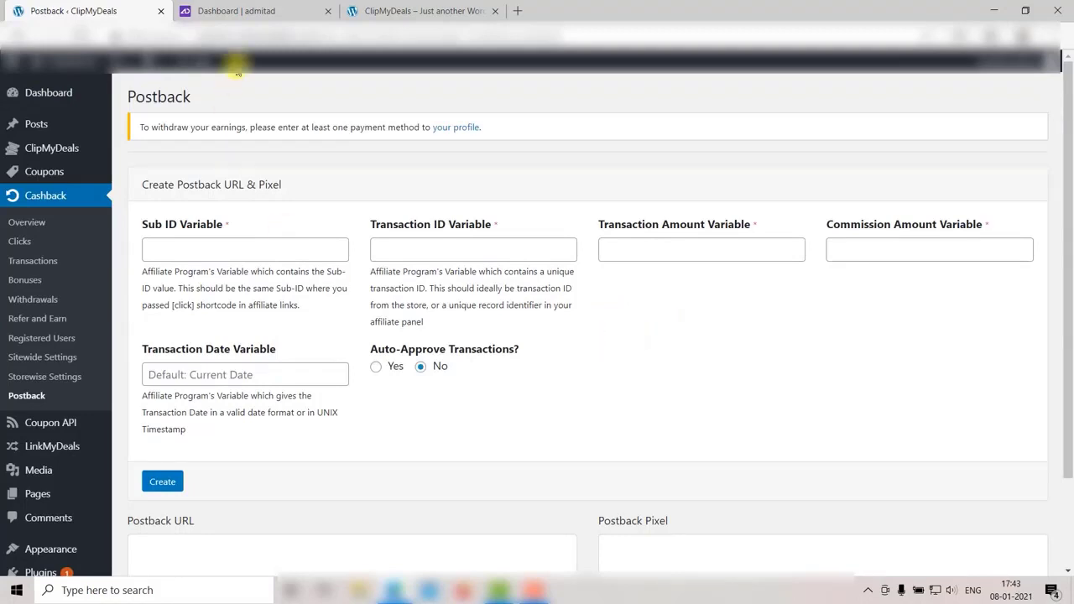
Switch to Admitad, go to the postback URL tool and start adding a new postback URL
left_click(236, 12)
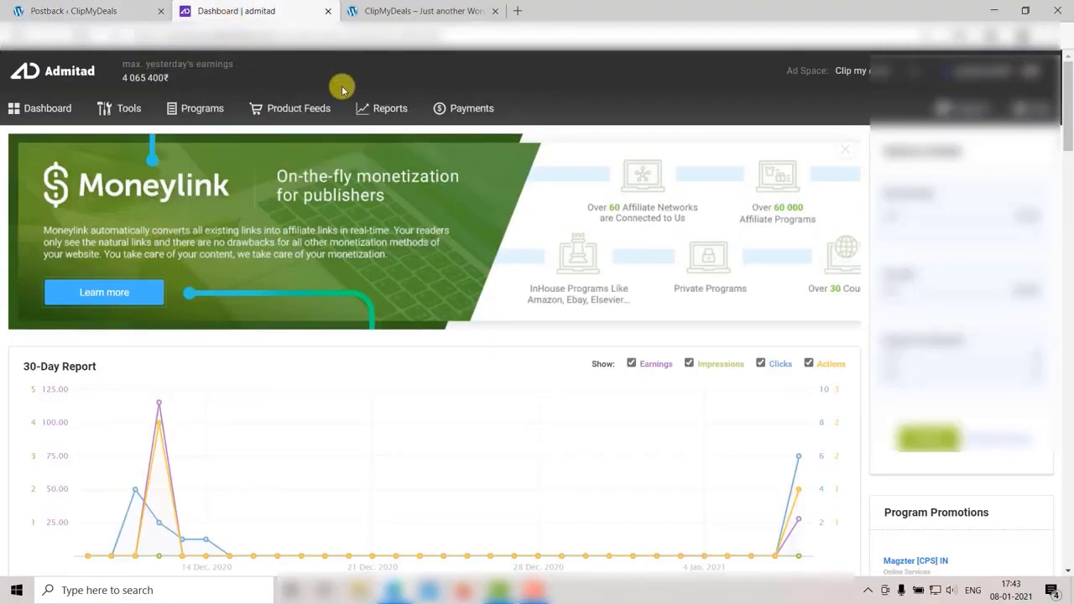
left_click(126, 108)
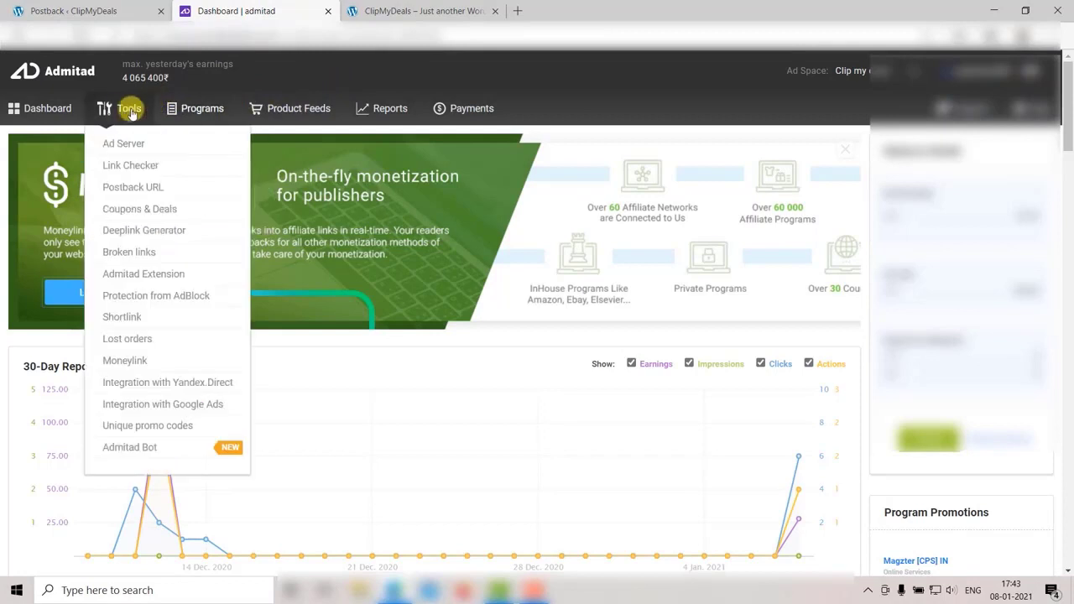
left_click(133, 189)
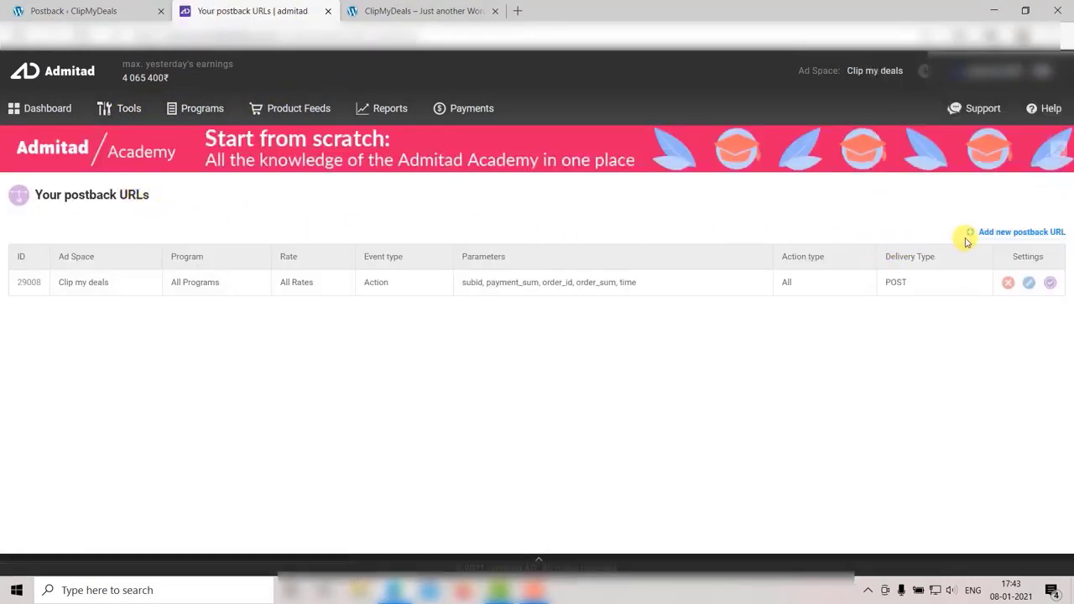
left_click(992, 233)
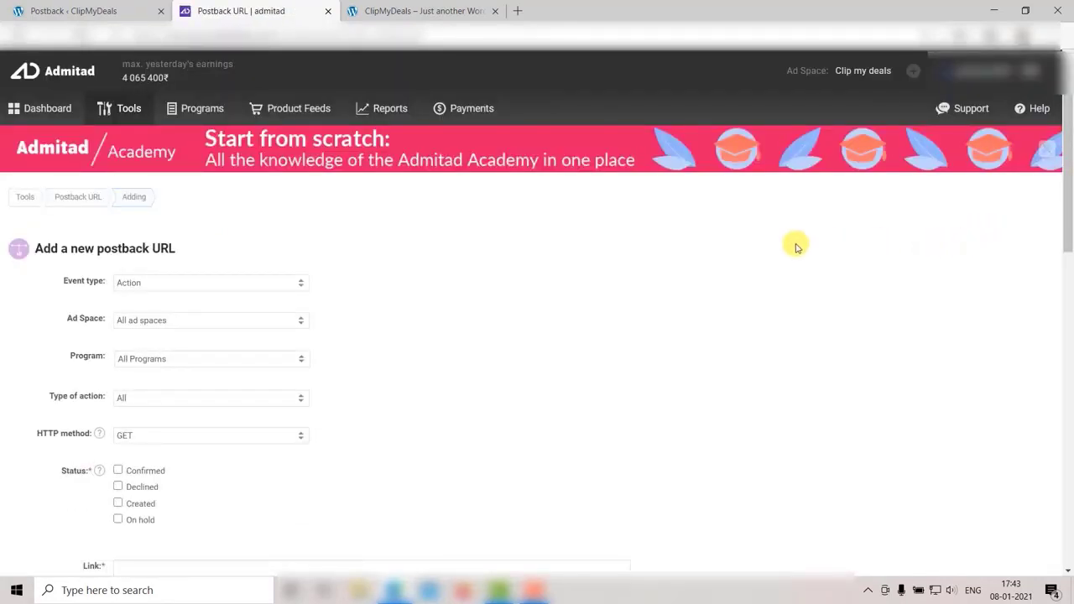
Examine Admitad's parameter content list against the variables required on the WordPress Postback page
scroll(531, 306, "down", 1)
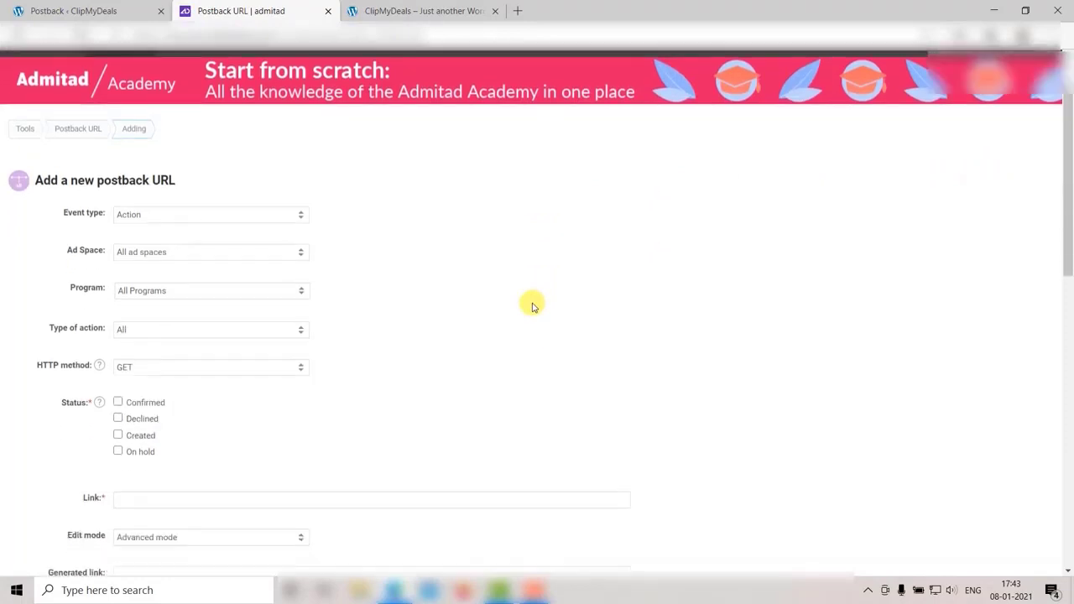
scroll(673, 303, "down", 9)
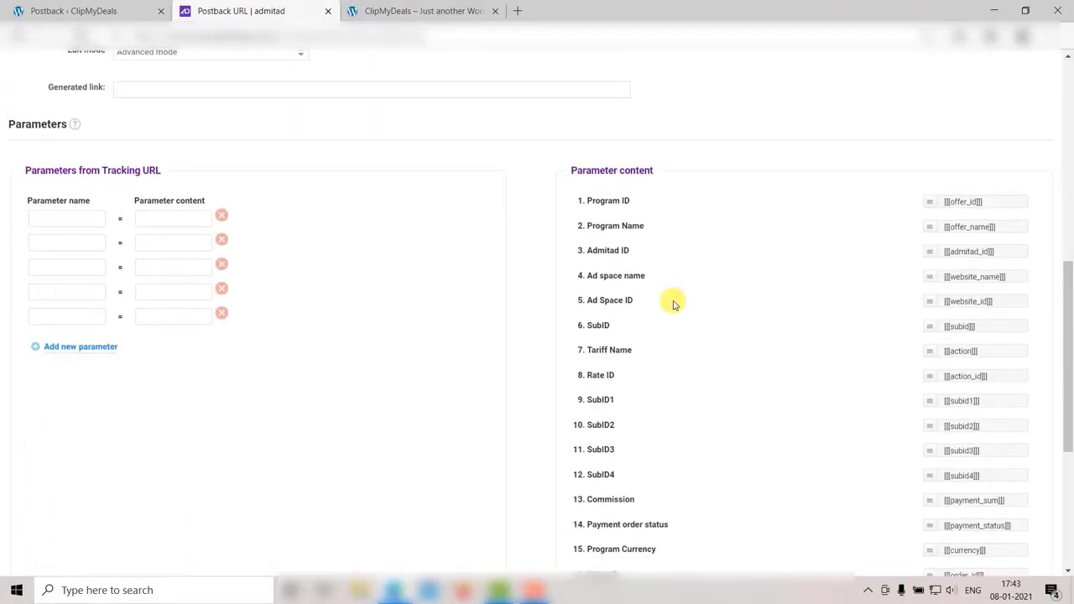
scroll(673, 304, "up", 1)
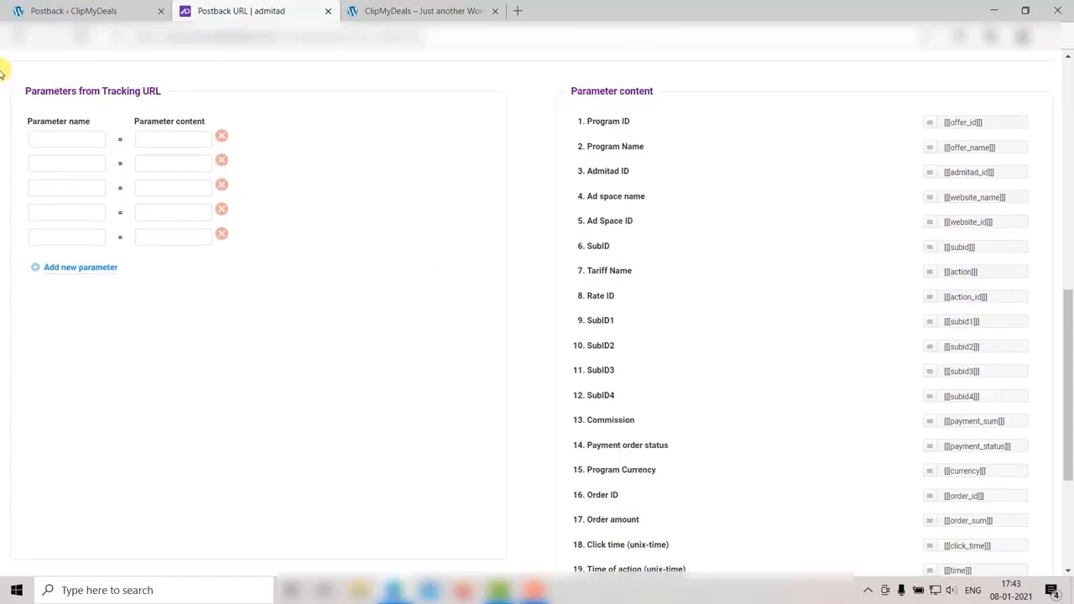
left_click(97, 11)
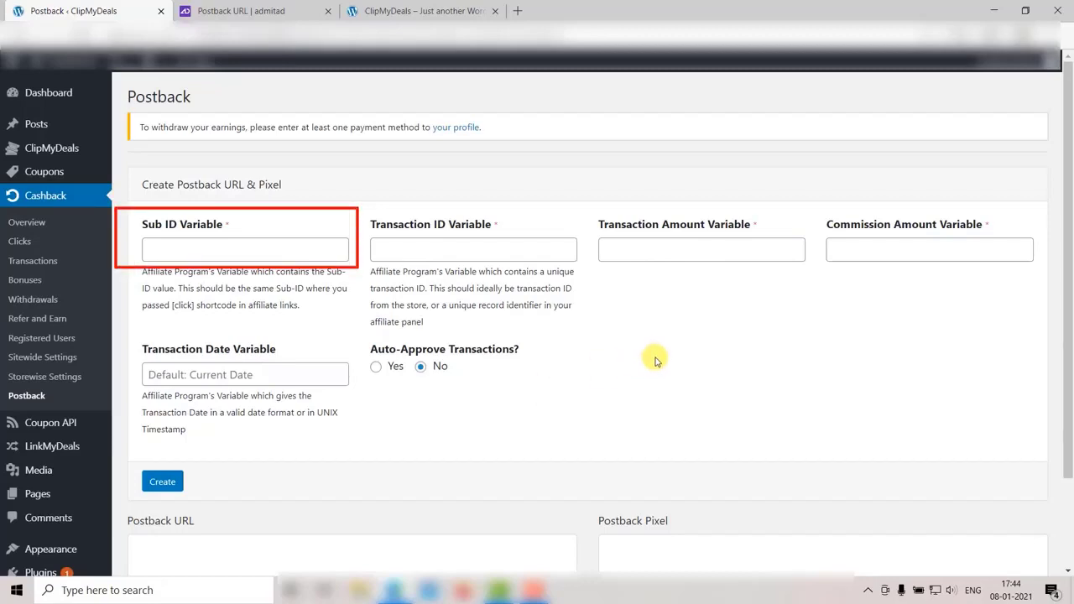
left_click(260, 7)
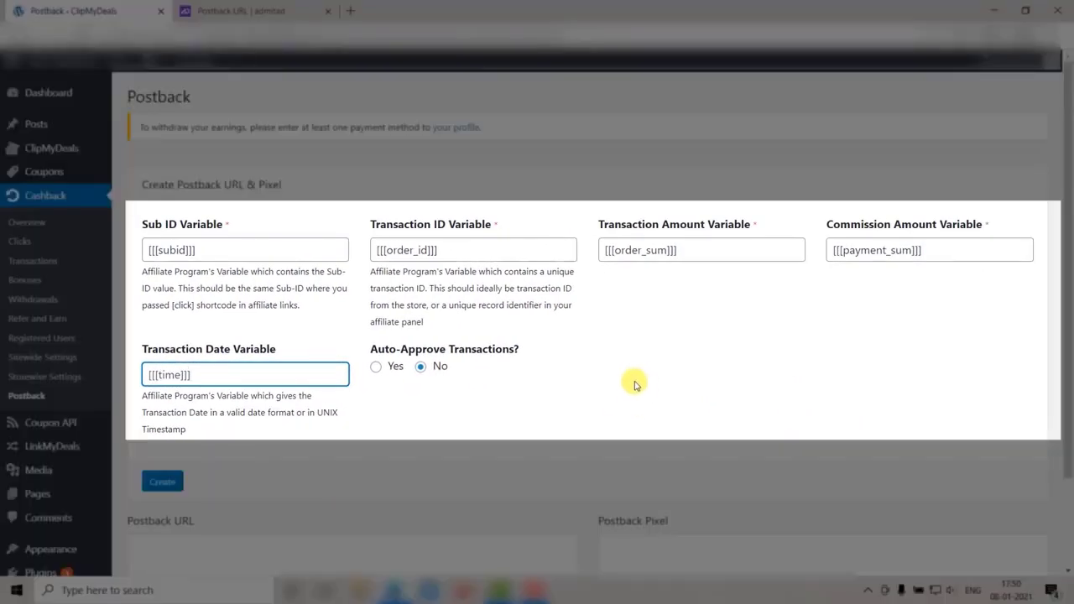
Set Auto-Approve Transactions to No and create the postback URL and pixel from the entered variables in WordPress
scroll(625, 381, "down", 1)
left_click(375, 289)
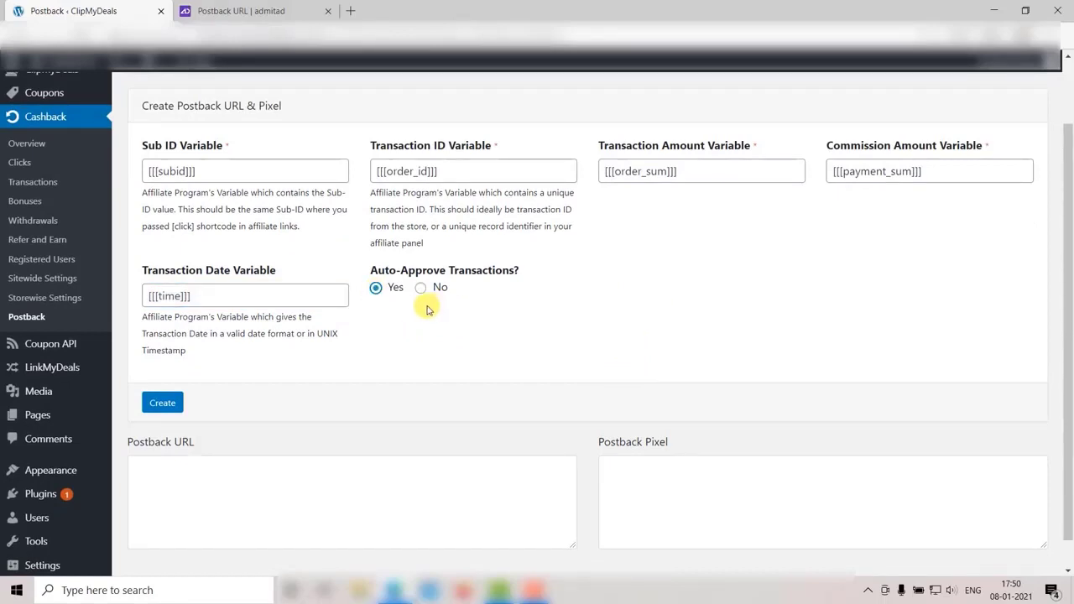
left_click(420, 288)
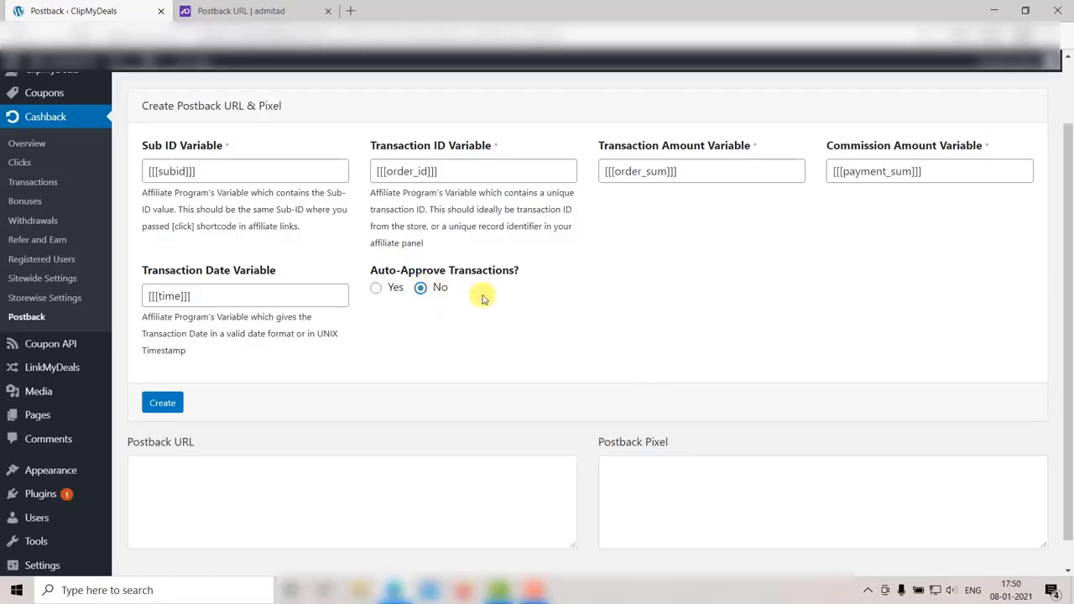
scroll(484, 302, "down", 1)
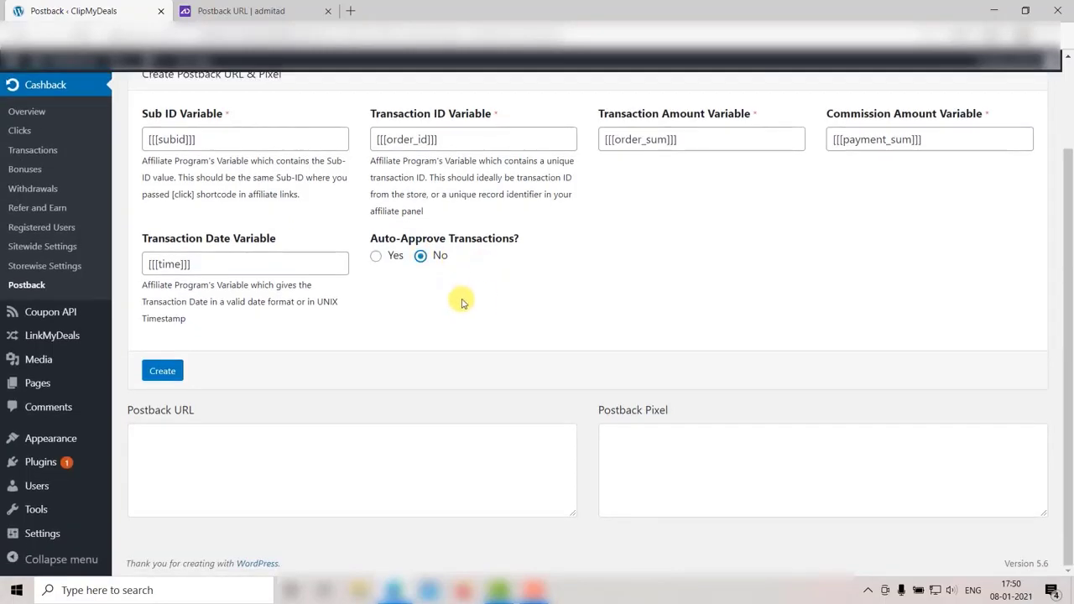
left_click(171, 374)
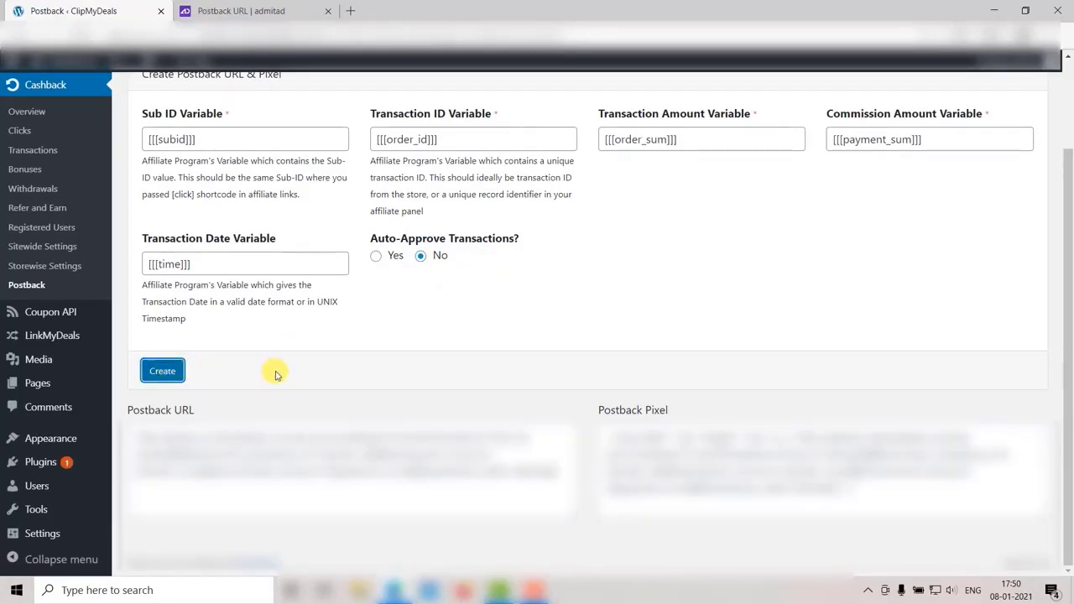
scroll(275, 372, "up", 2)
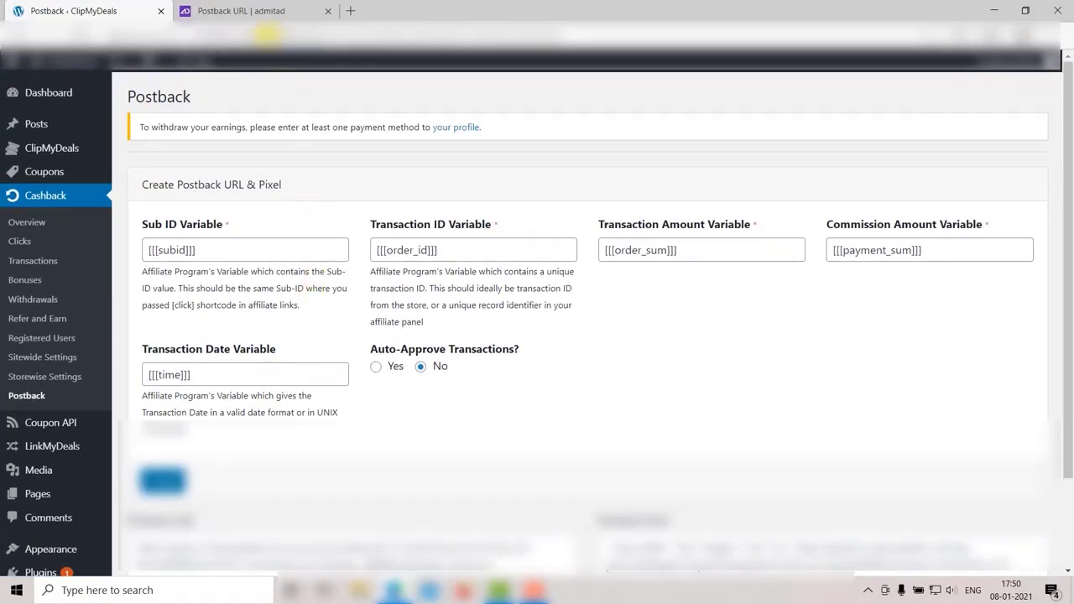
Switch to Admitad's new postback URL form, set the event type to Action and select the site's ad space
left_click(256, 11)
scroll(307, 420, "up", 7)
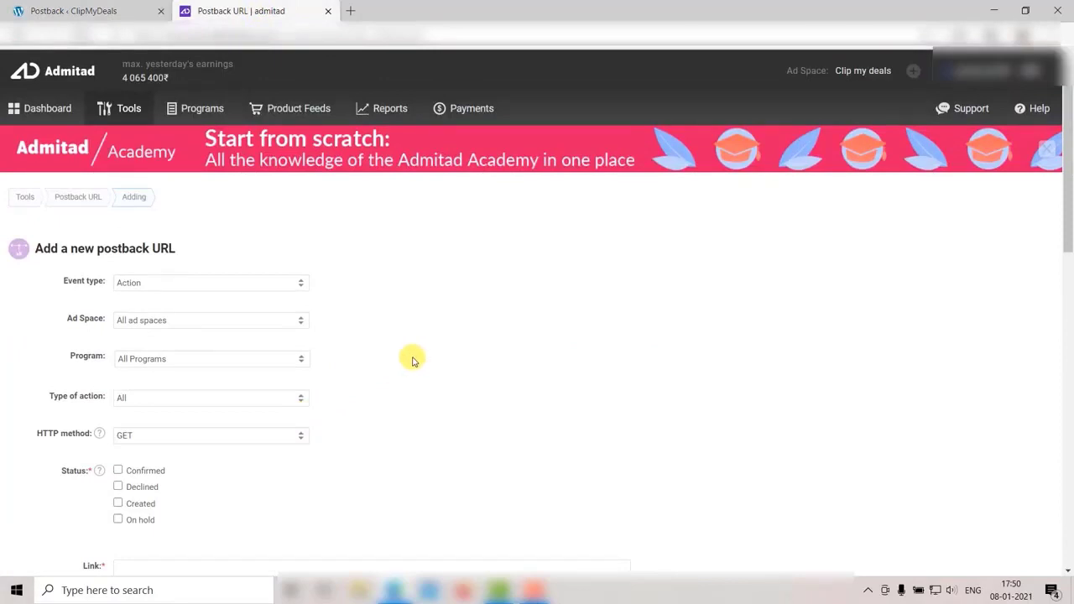
scroll(412, 359, "down", 1)
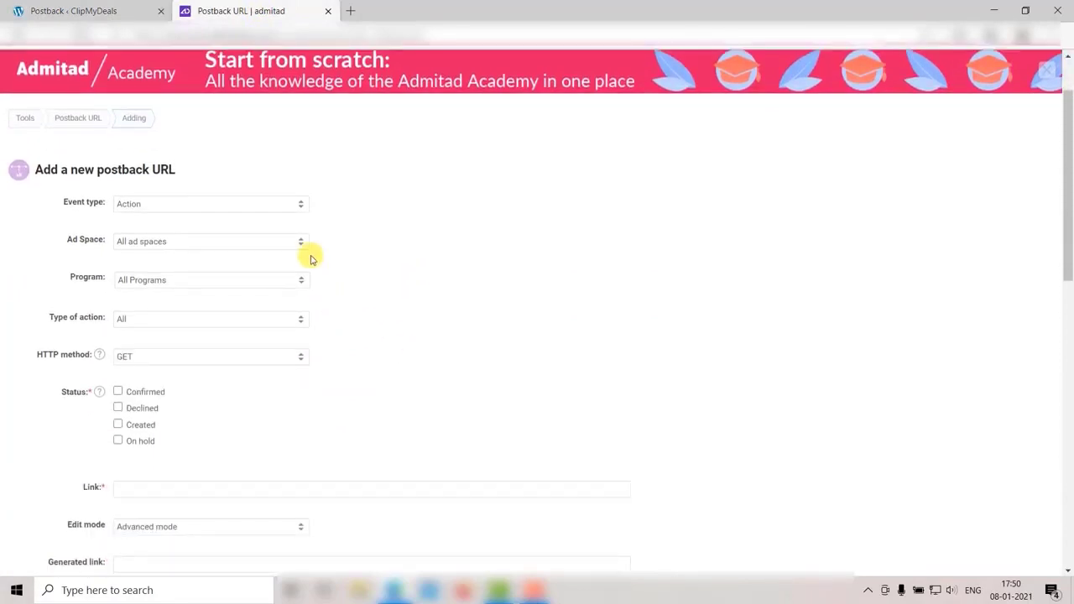
left_click(279, 203)
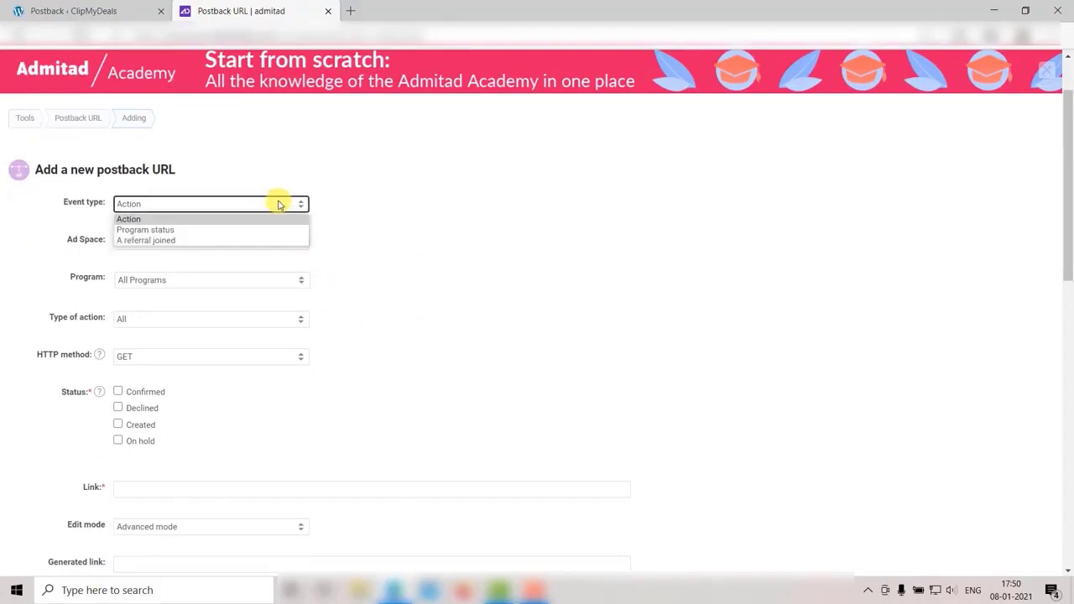
left_click(179, 223)
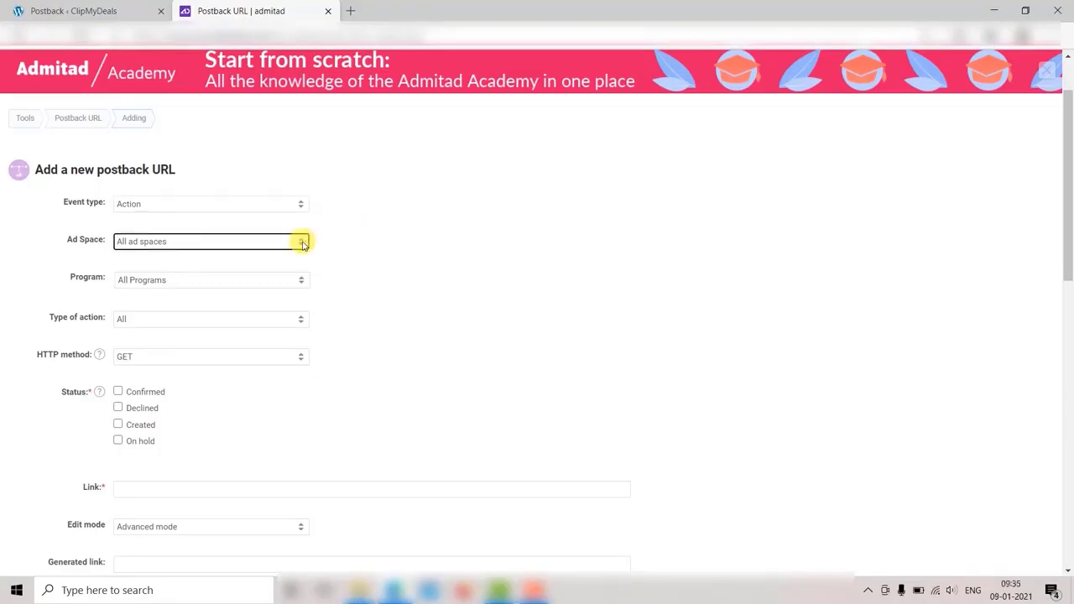
left_click(302, 244)
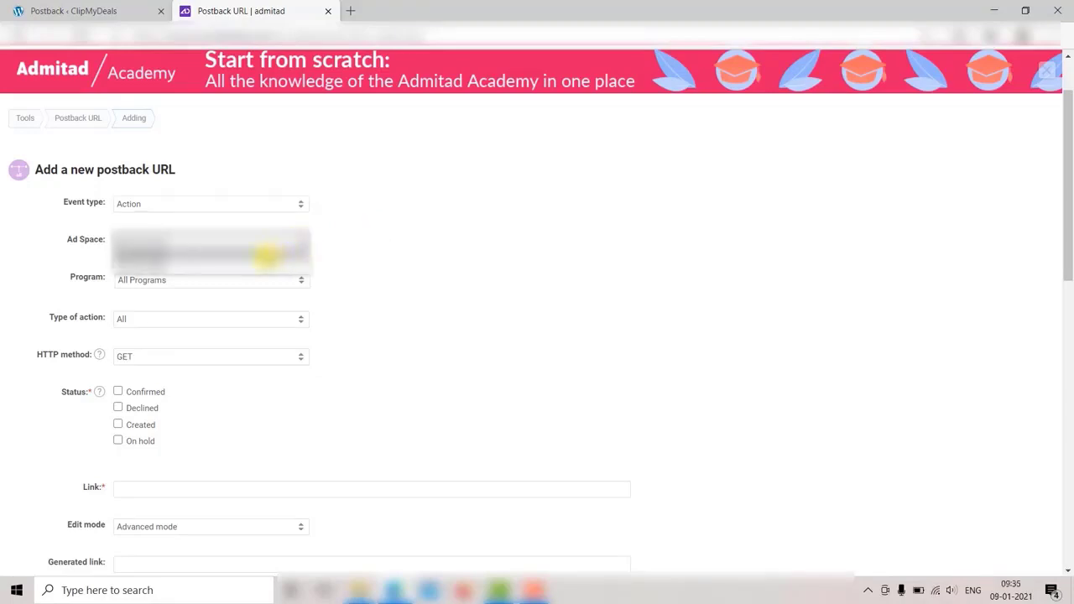
left_click(269, 263)
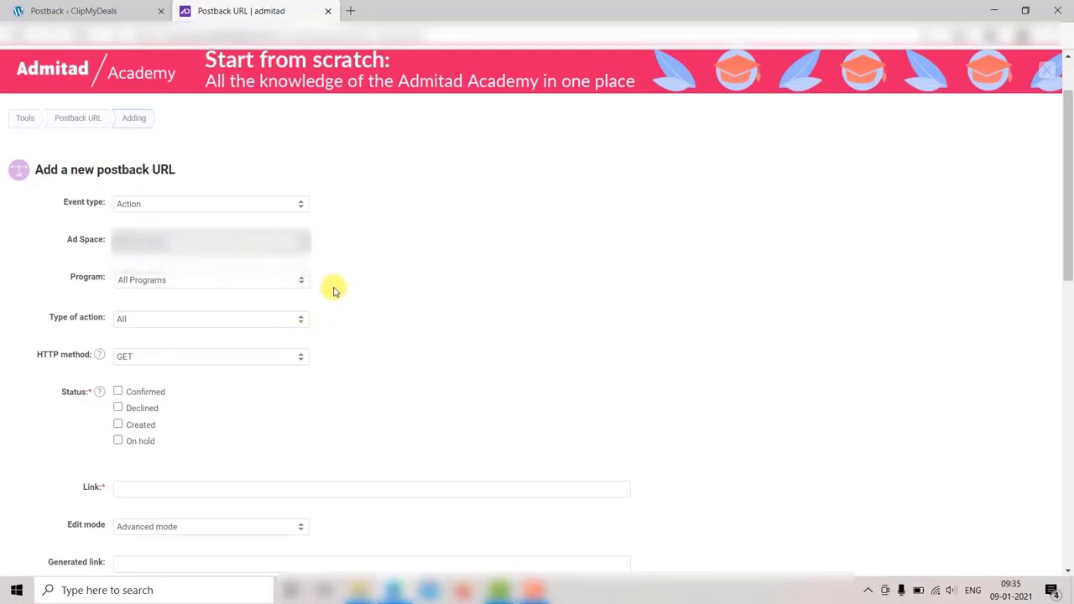
Set the HTTP method to POST and enable the statuses Confirmed, Declined, Created and On hold
scroll(332, 291, "down", 1)
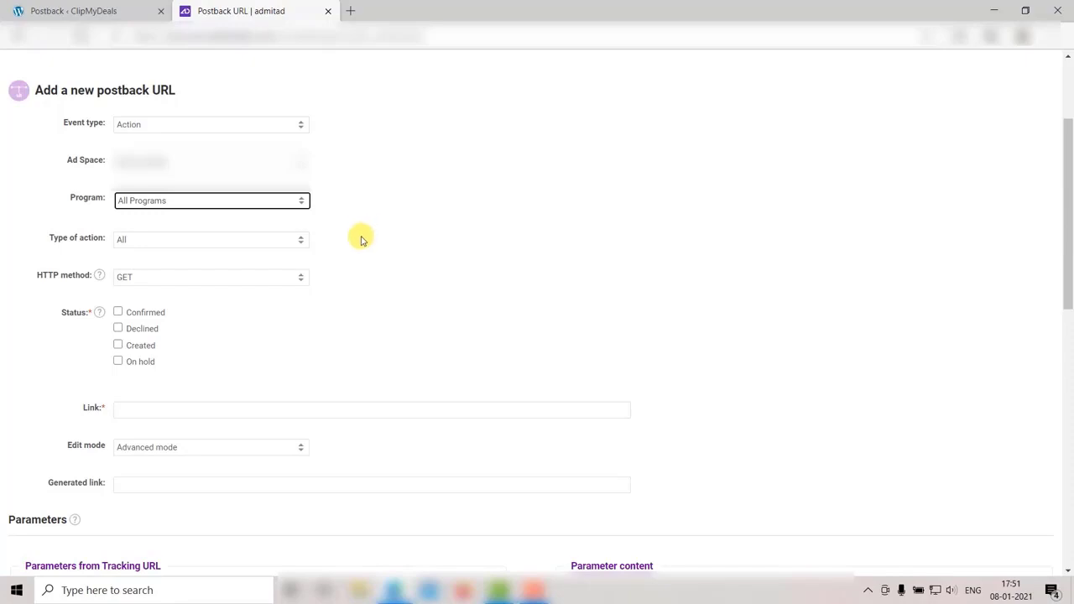
left_click(301, 282)
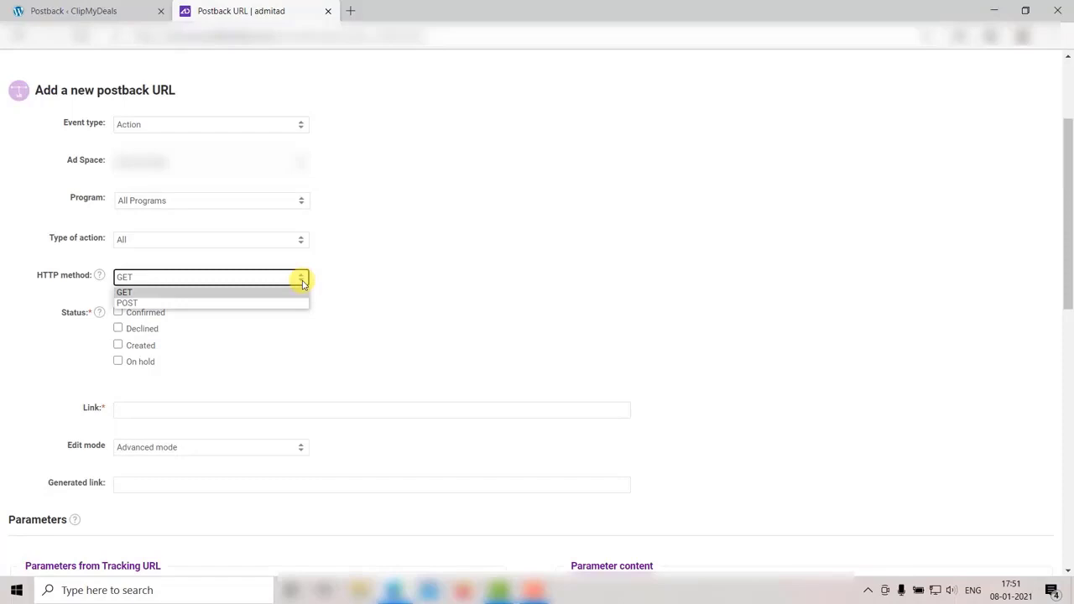
left_click(257, 304)
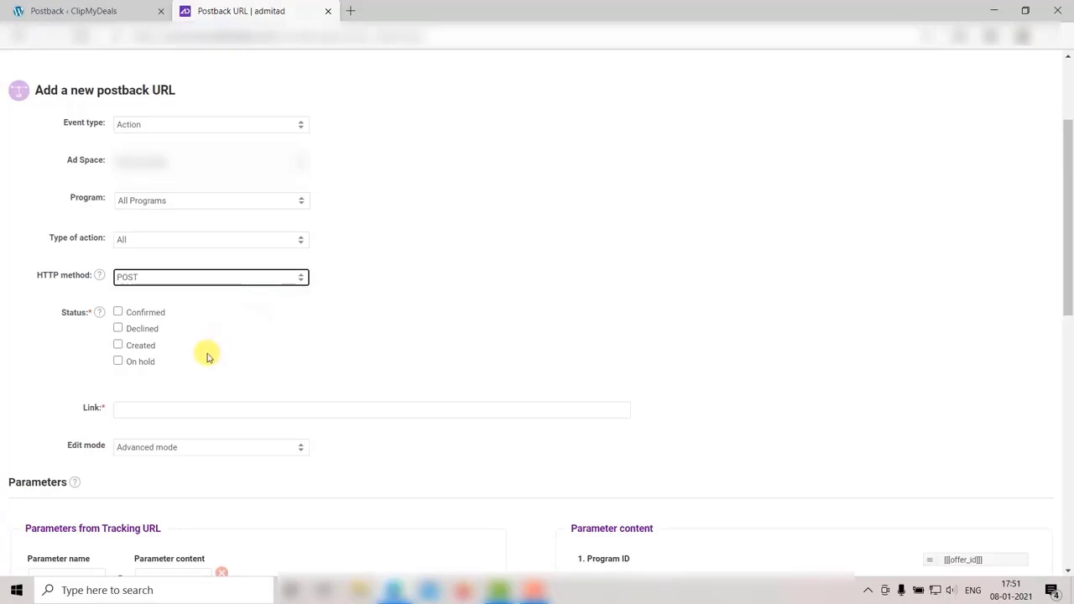
left_click(117, 312)
left_click(117, 328)
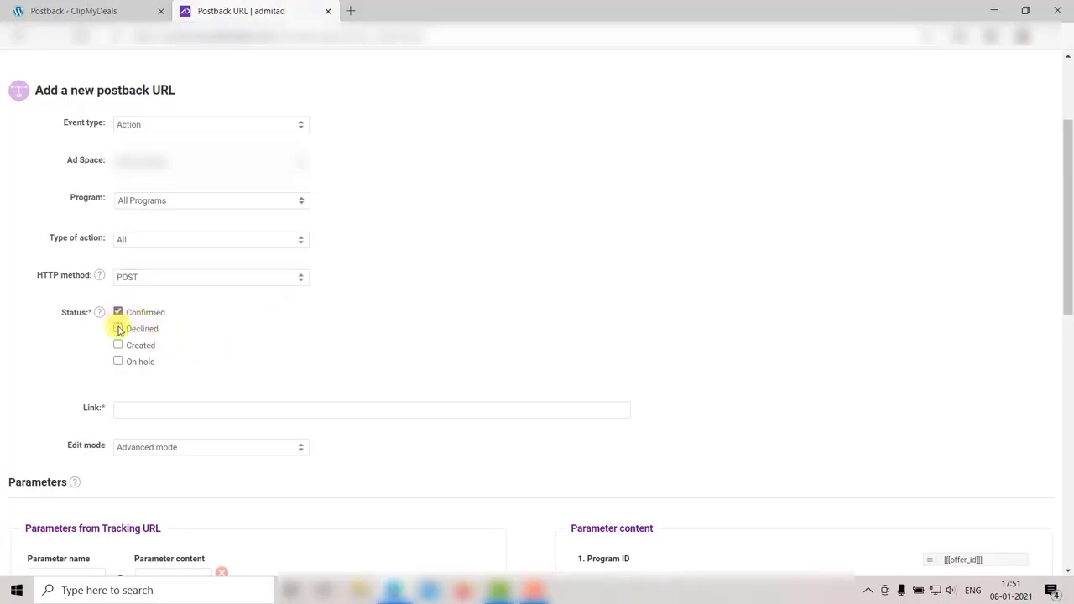
left_click(117, 345)
left_click(118, 361)
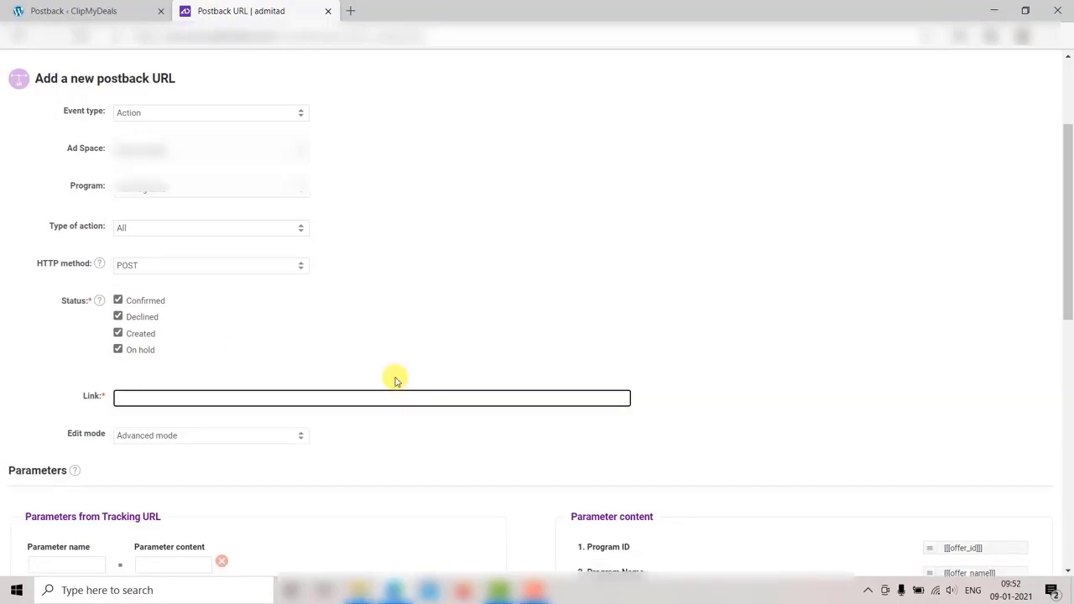
scroll(392, 379, "up", 1)
scroll(391, 389, "down", 3)
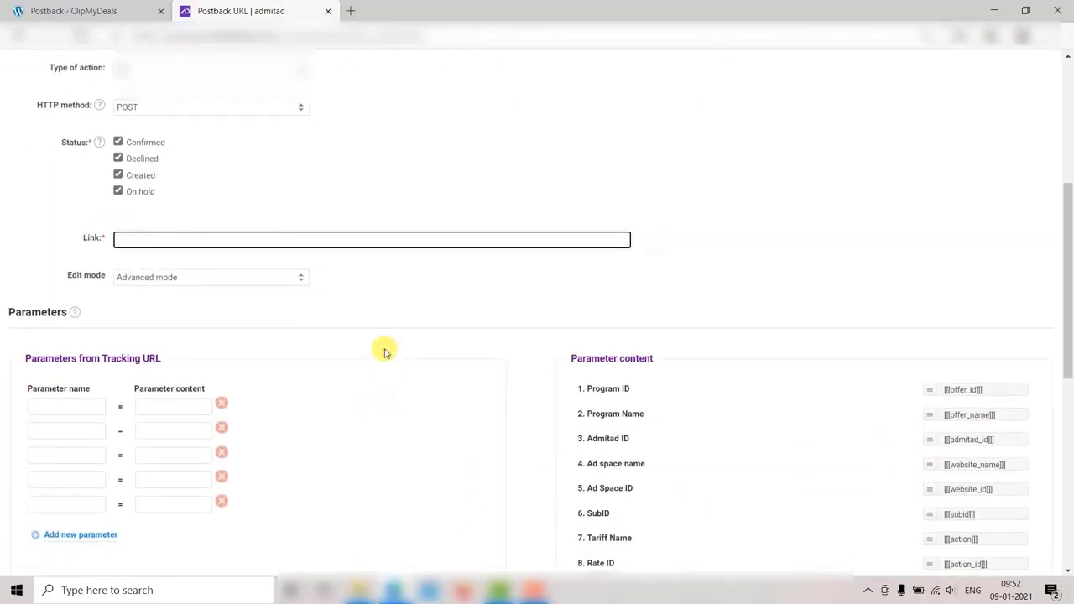
Copy the generated postback URL from WordPress into Admitad's Link field and choose Advanced mode as the edit mode
left_click(46, 11)
left_click(204, 444)
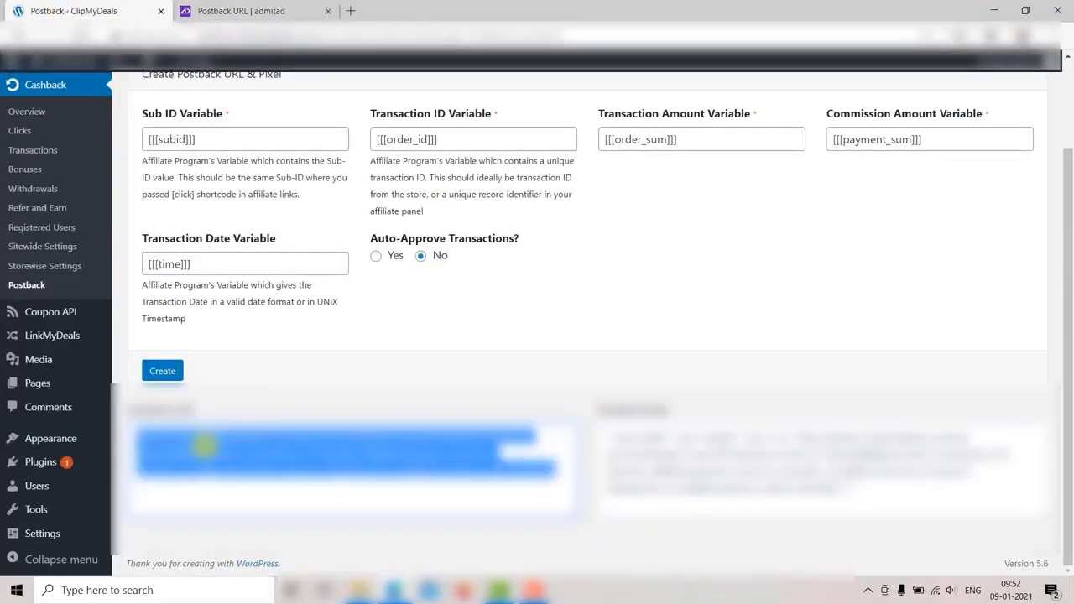
left_click(271, 11)
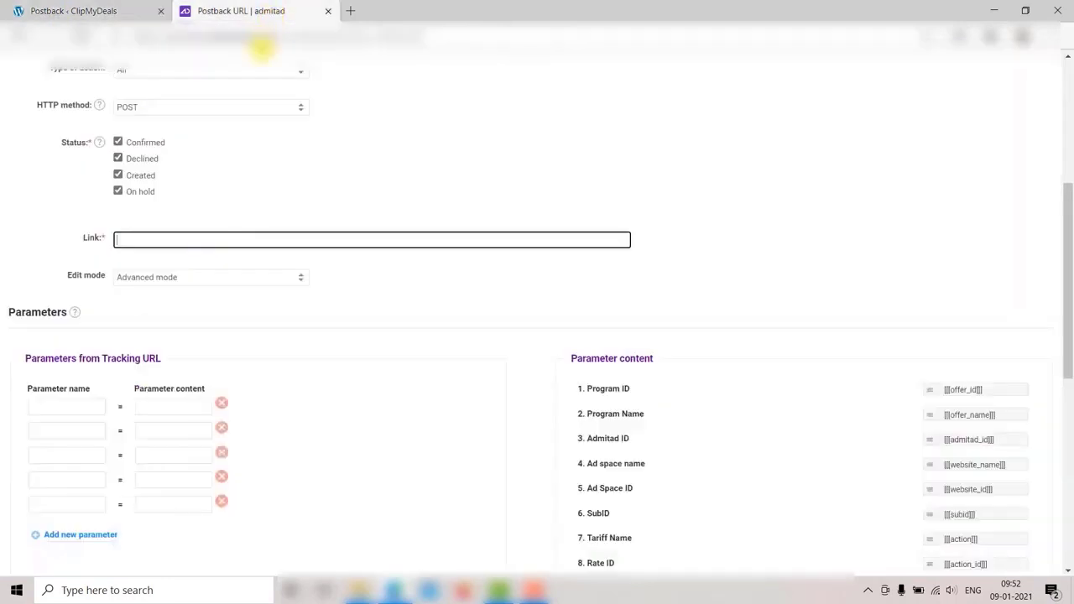
key("ctrl+v")
key("ctrl+v")
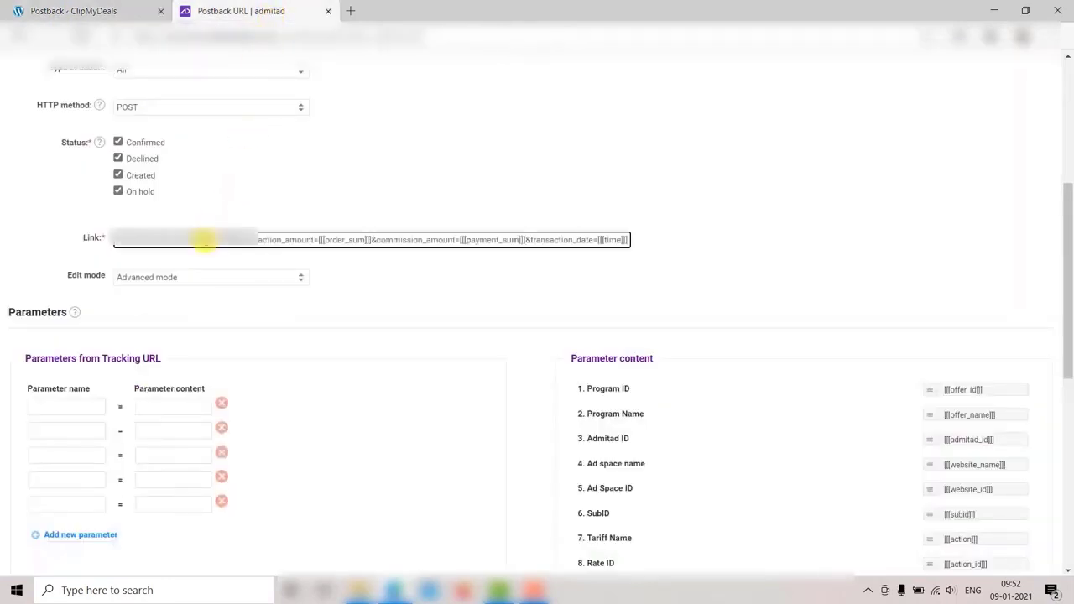
left_click(297, 278)
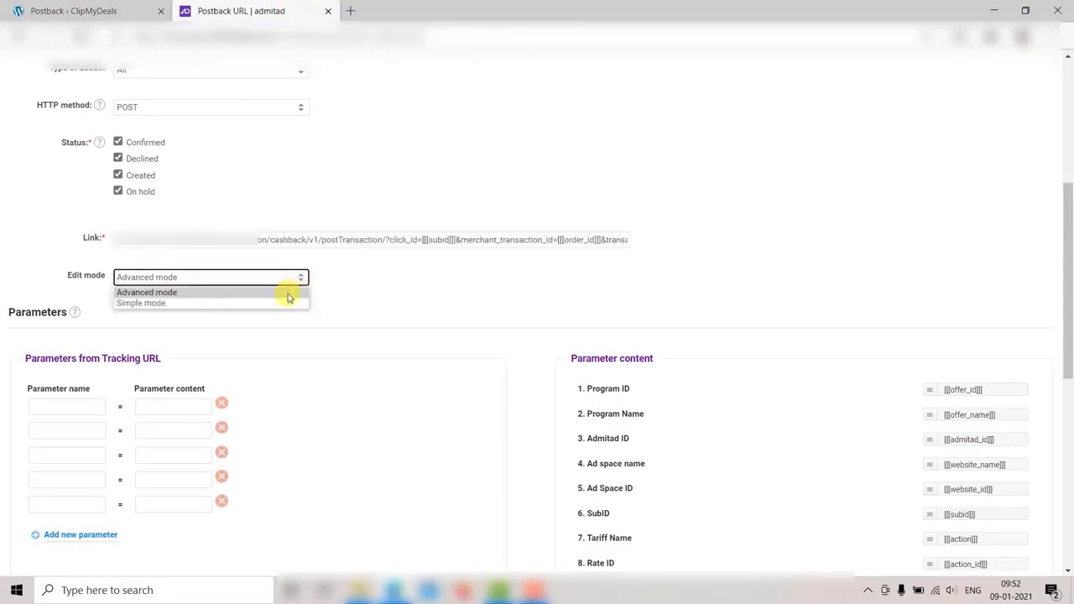
left_click(282, 293)
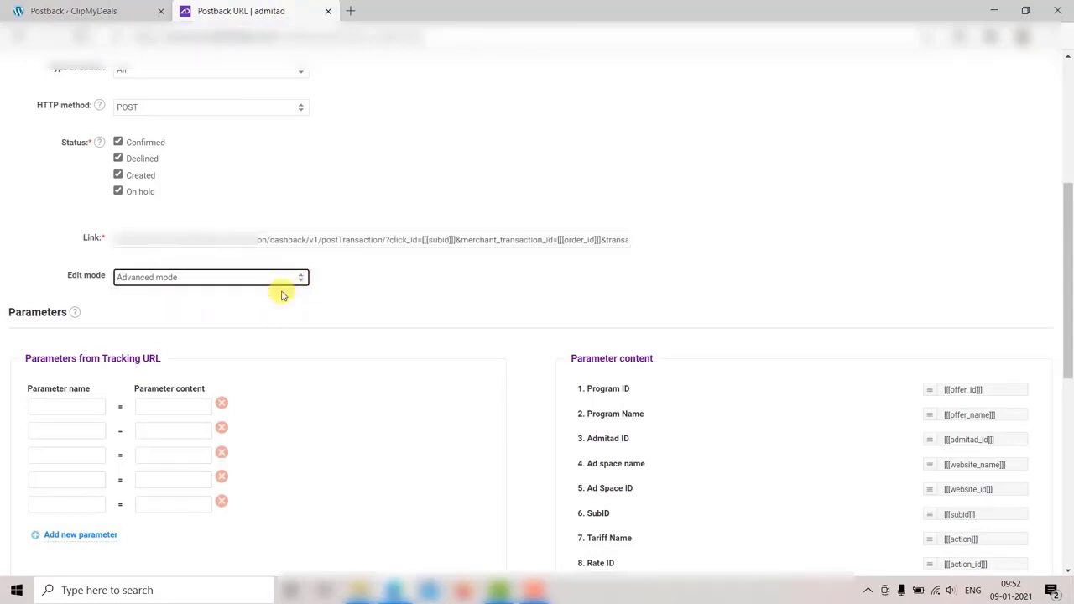
Fill the first tracking parameter with the name click_id and the SubID content [[[subid]]]
scroll(282, 293, "down", 2)
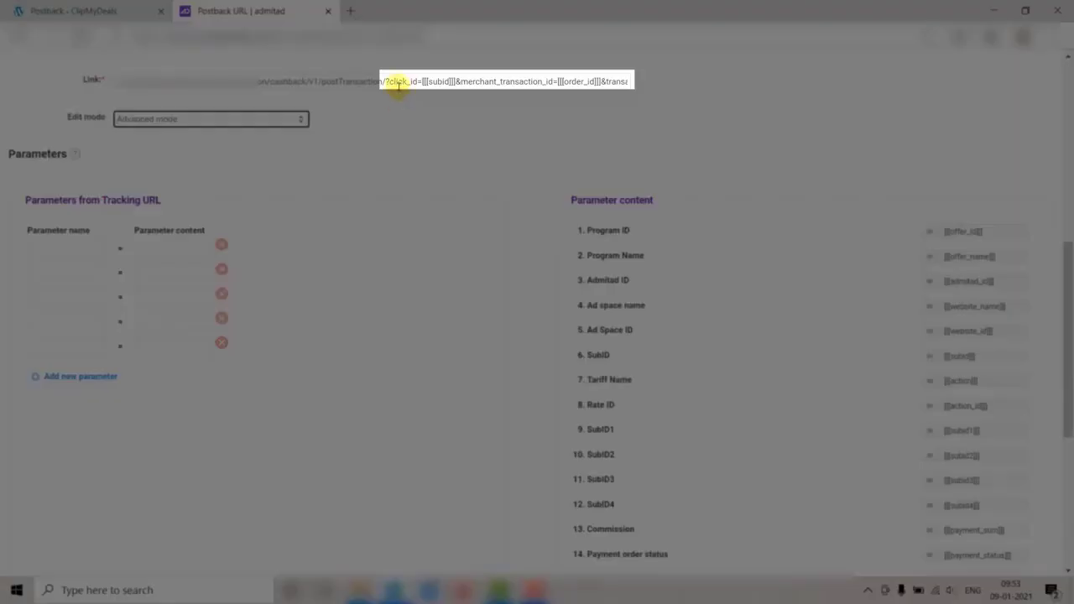
double_click(399, 81)
key("ctrl+c")
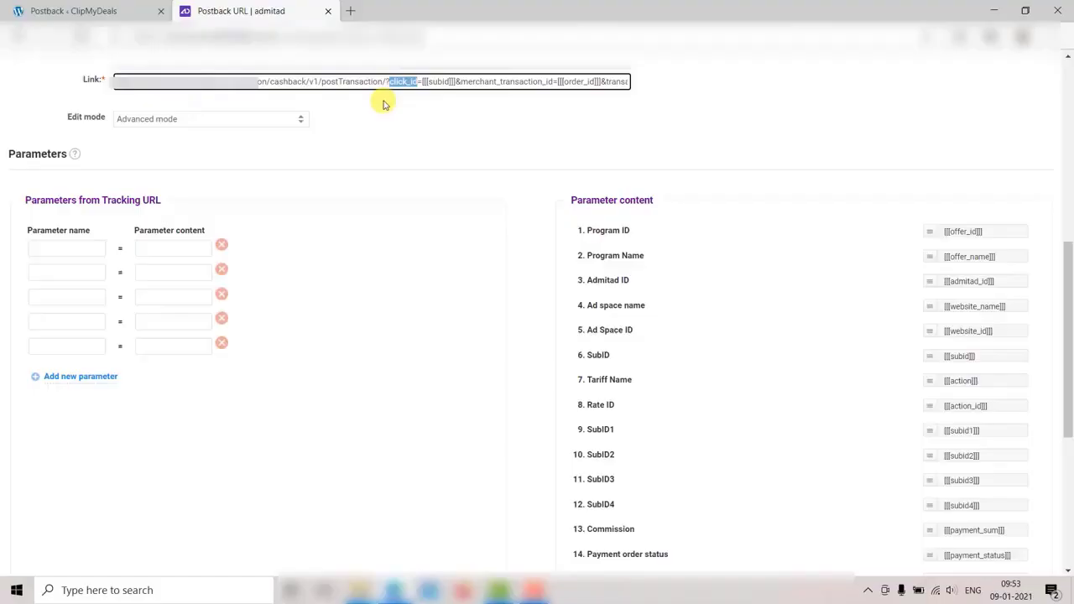
left_click(66, 248)
key("ctrl+v")
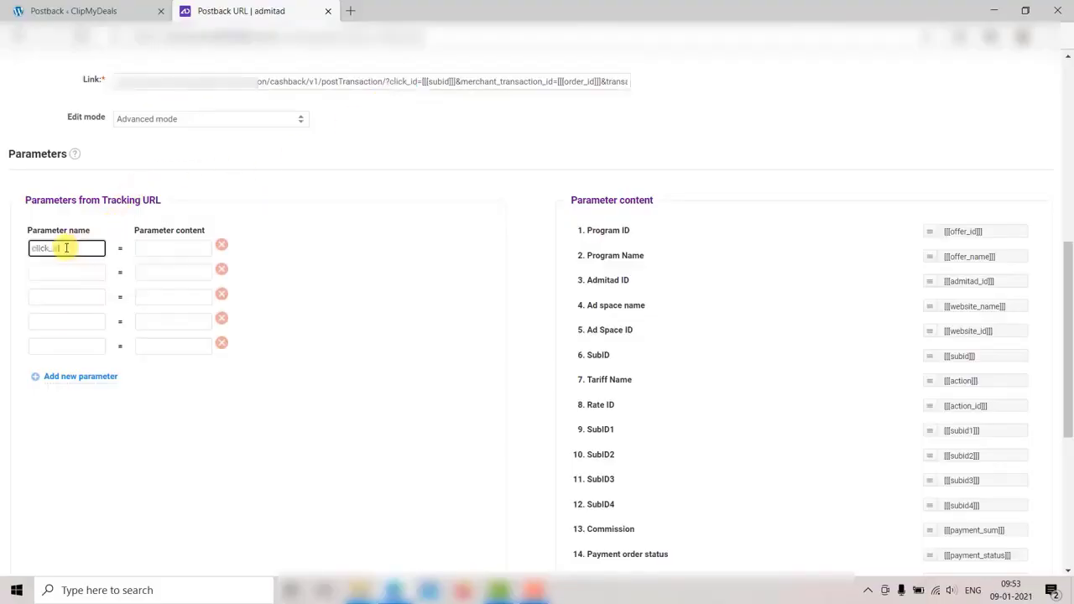
left_click(437, 109)
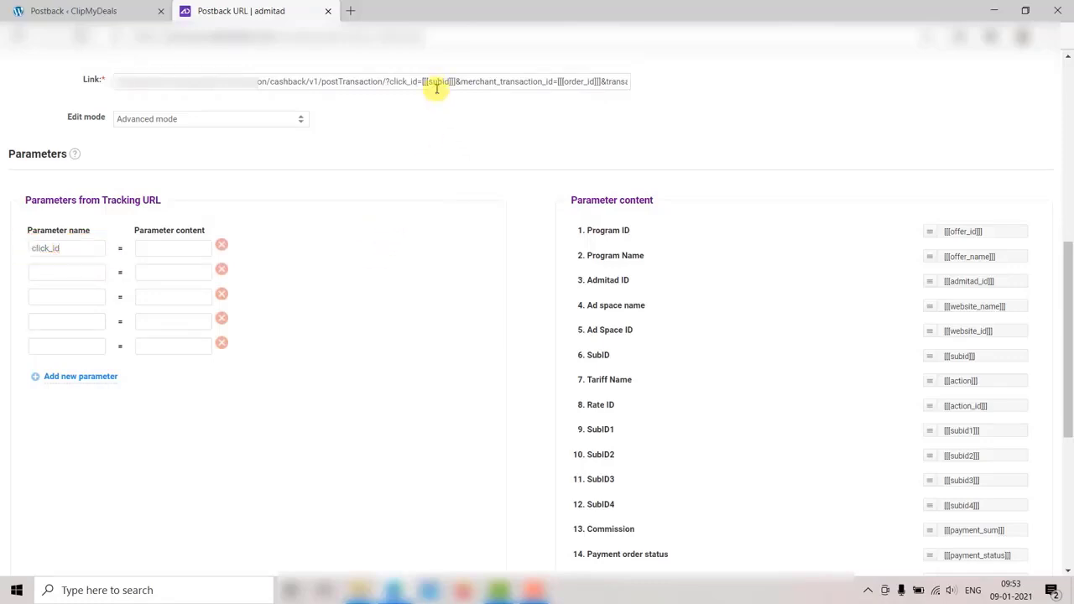
double_click(436, 82)
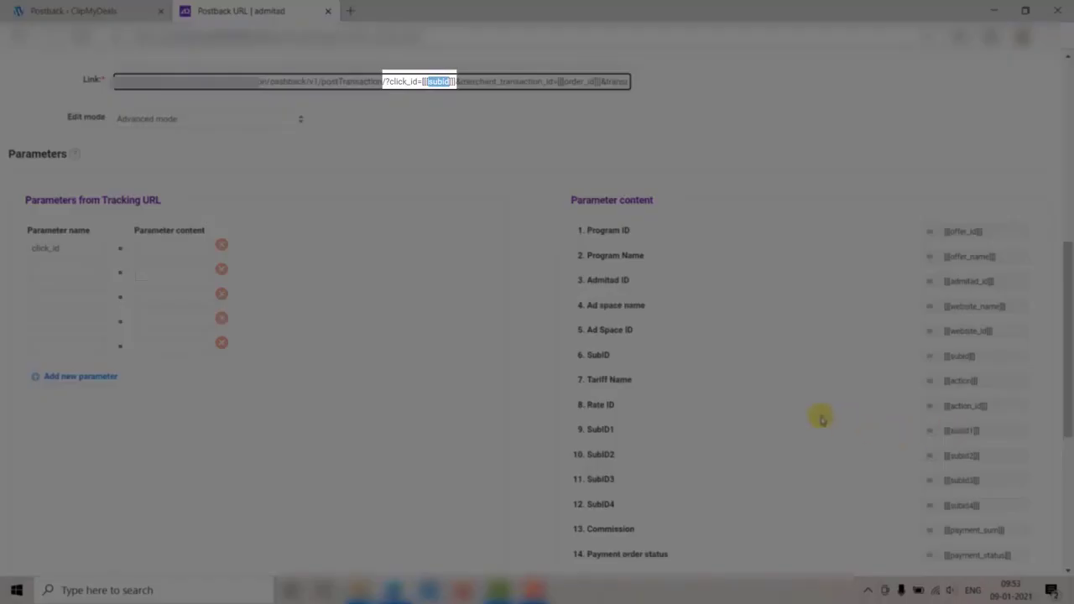
left_click(442, 386)
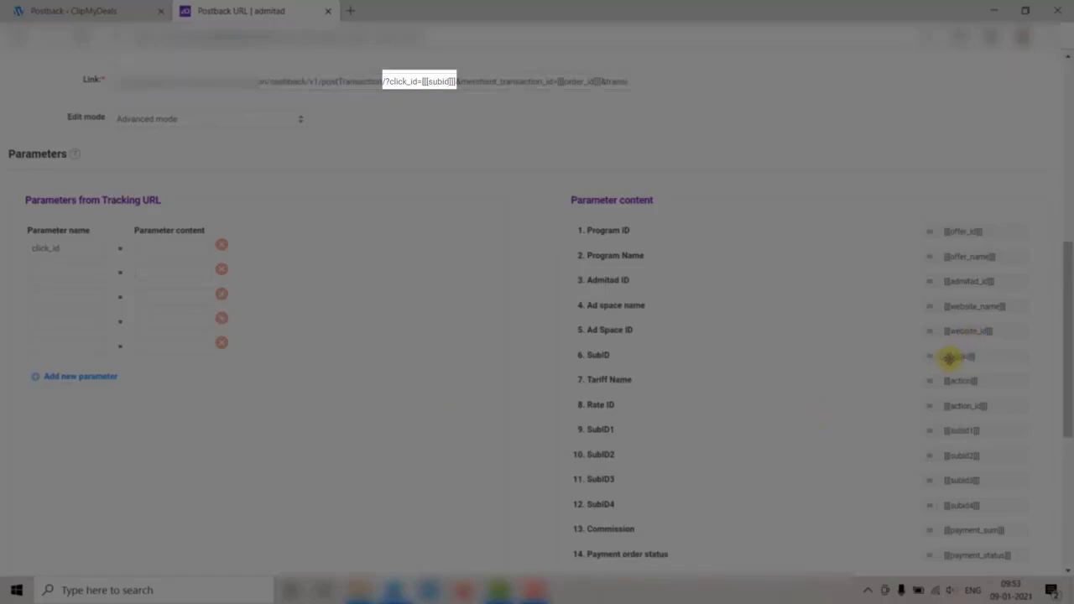
left_click_drag(948, 357, 169, 249)
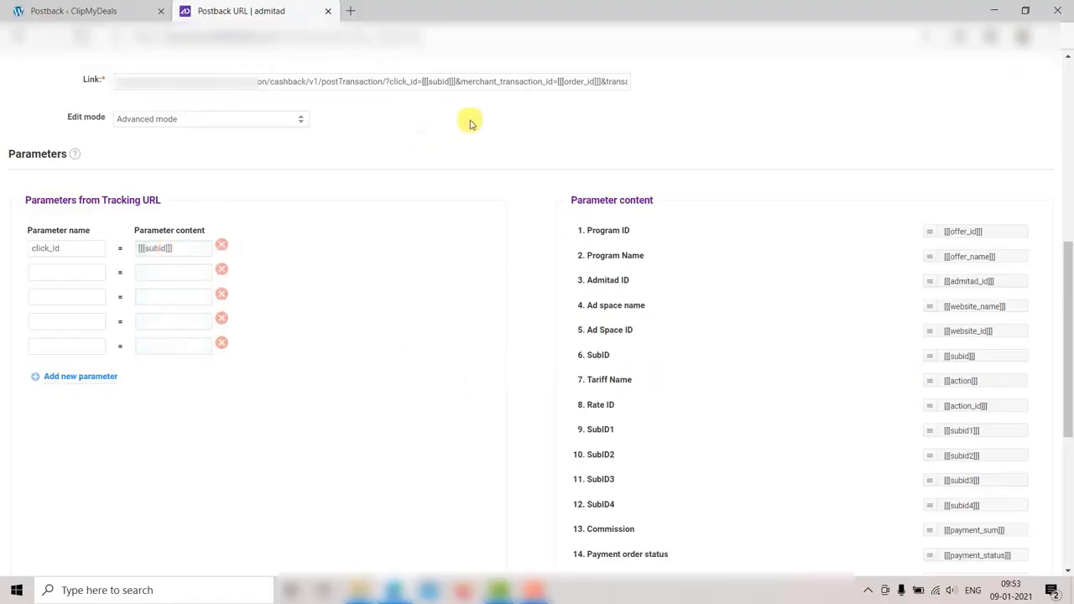
Fill the second tracking parameter with the name merchant_transaction_id and the Order ID content [[[order_id]]]
double_click(508, 82)
key("ctrl+c")
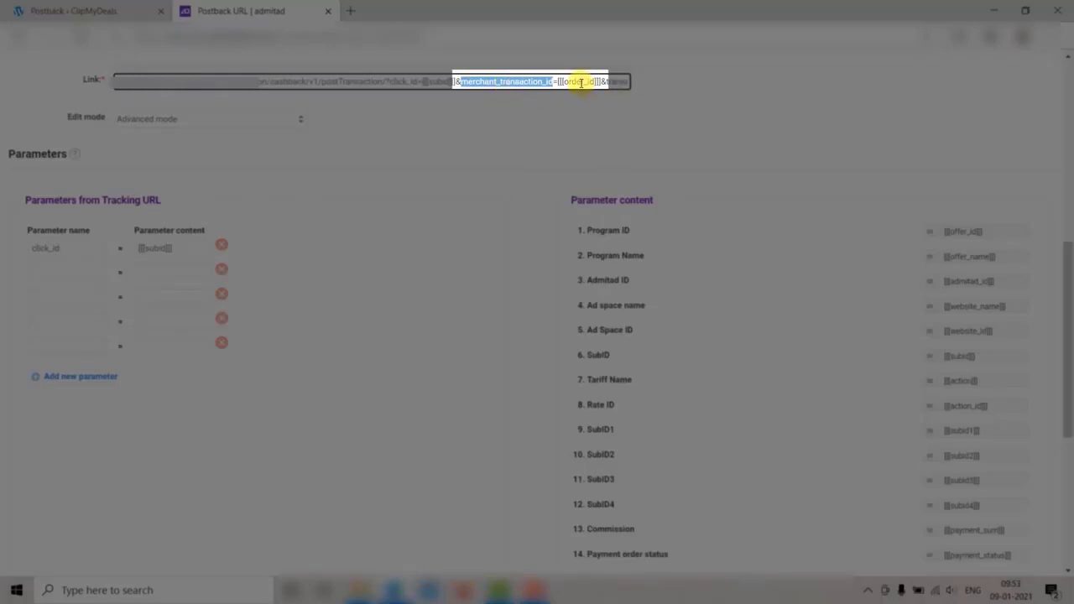
left_click(63, 273)
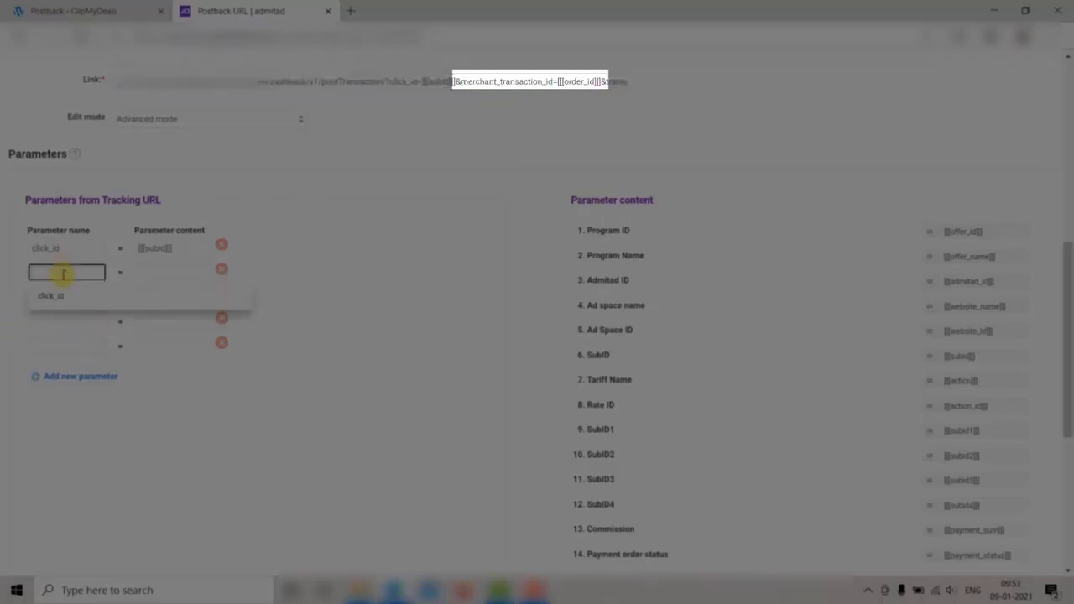
key("ctrl+v")
scroll(671, 453, "down", 1)
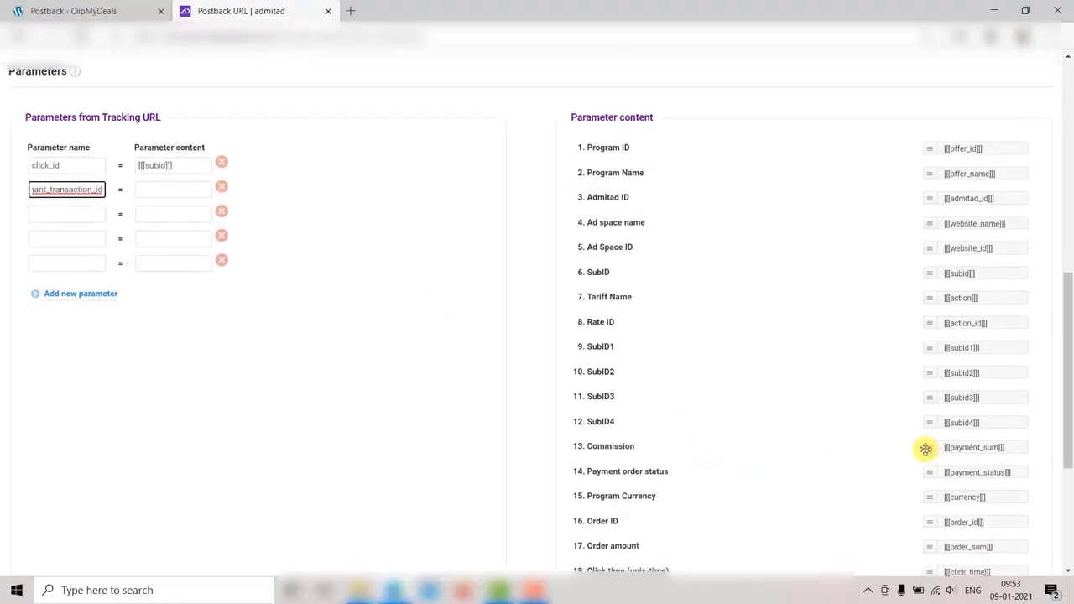
scroll(926, 449, "down", 1)
left_click_drag(965, 445, 198, 116)
Examine the remaining part of the Link URL for the parameters that follow merchant_transaction_id
scroll(548, 162, "up", 3)
left_click(559, 159)
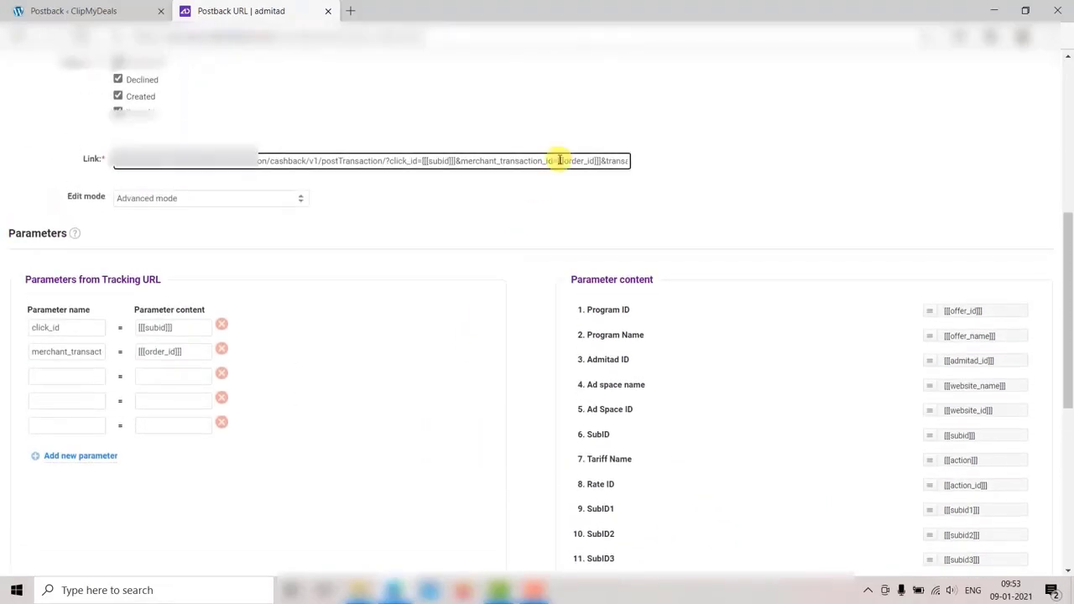
key("Right")
key("Right")
key("Right")
key("Right")
key("Right")
key("Right")
key("Right")
key("Right")
key("Right")
key("Right")
key("Right")
key("Right")
key("Right")
key("Right")
key("Right")
key("Right")
key("Right")
key("Right")
key("Right")
key("Right")
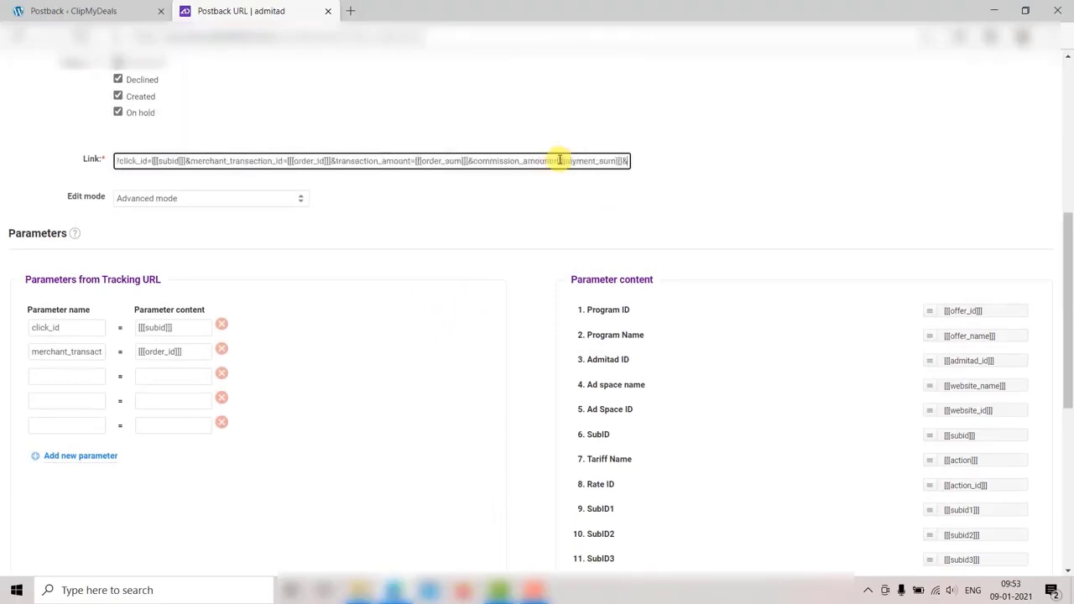
key("Right")
key("Right")
key("Right")
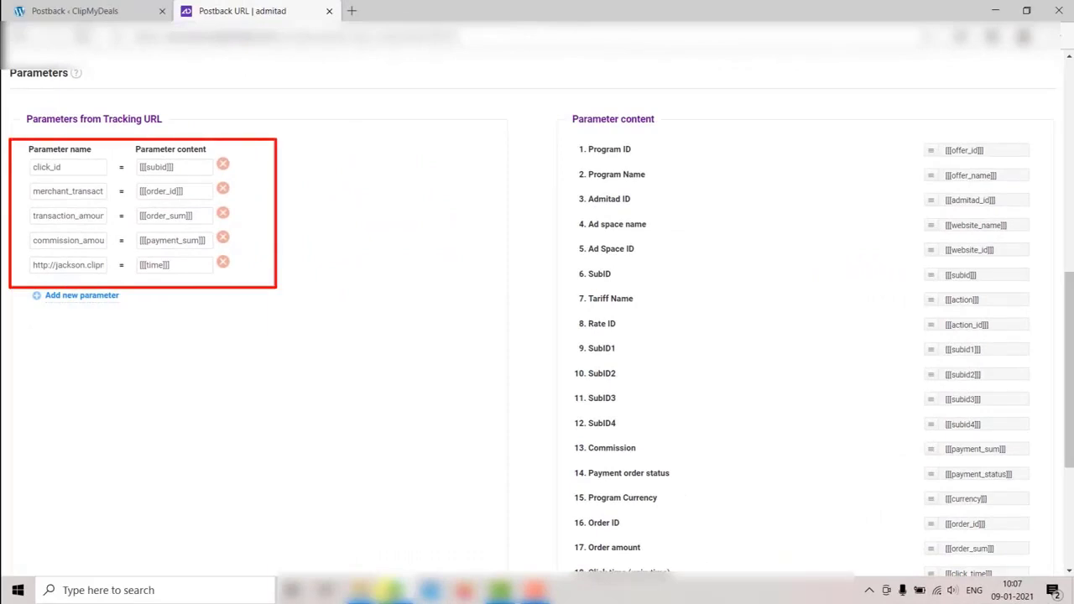
Save the postback URL with its completed parameters and reopen the saved entry for editing
scroll(419, 444, "down", 4)
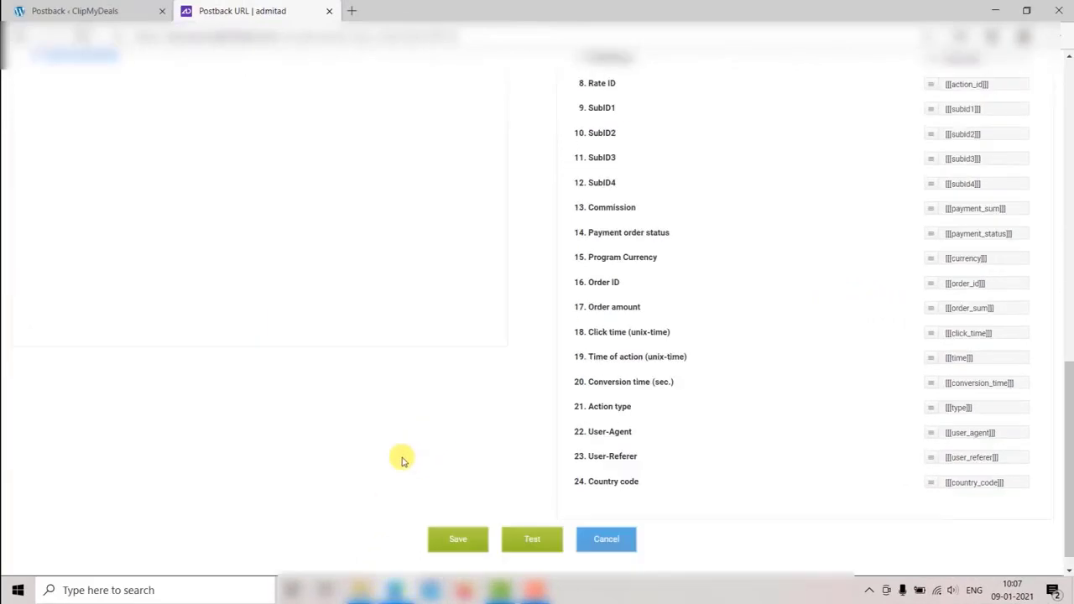
left_click(461, 518)
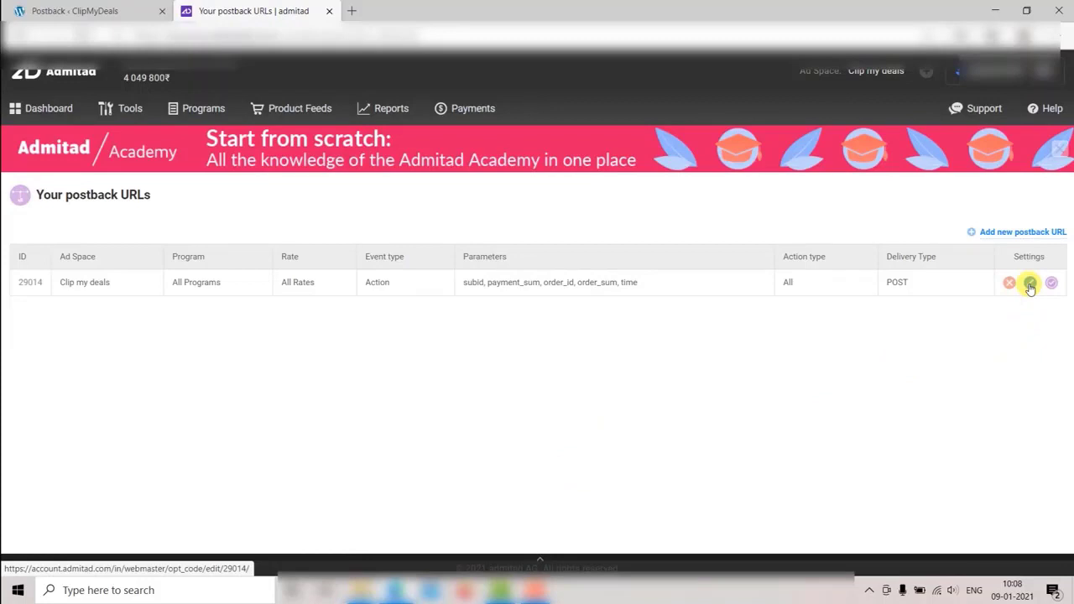
left_click(1030, 285)
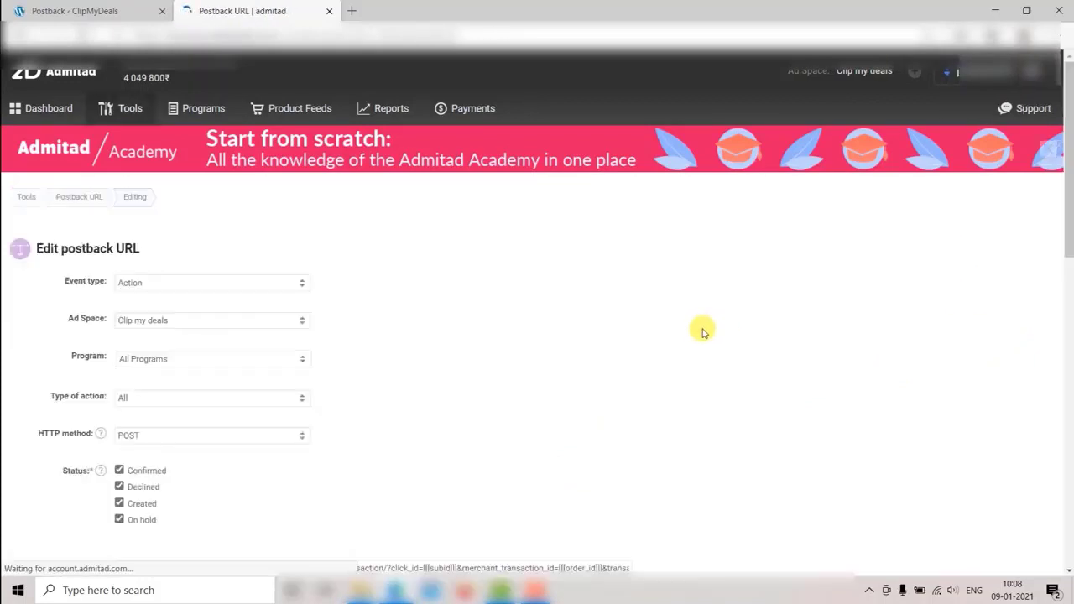
Compare the test URL's click_id value with the WordPress Clicks list, send the POST test request and close the test dialog
scroll(403, 401, "down", 15)
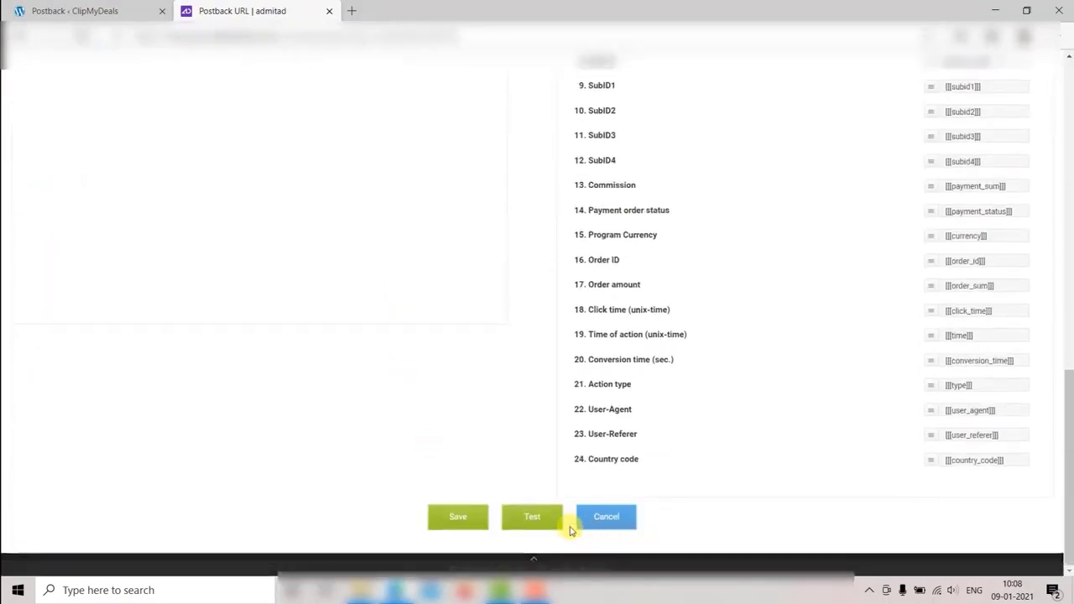
left_click(526, 519)
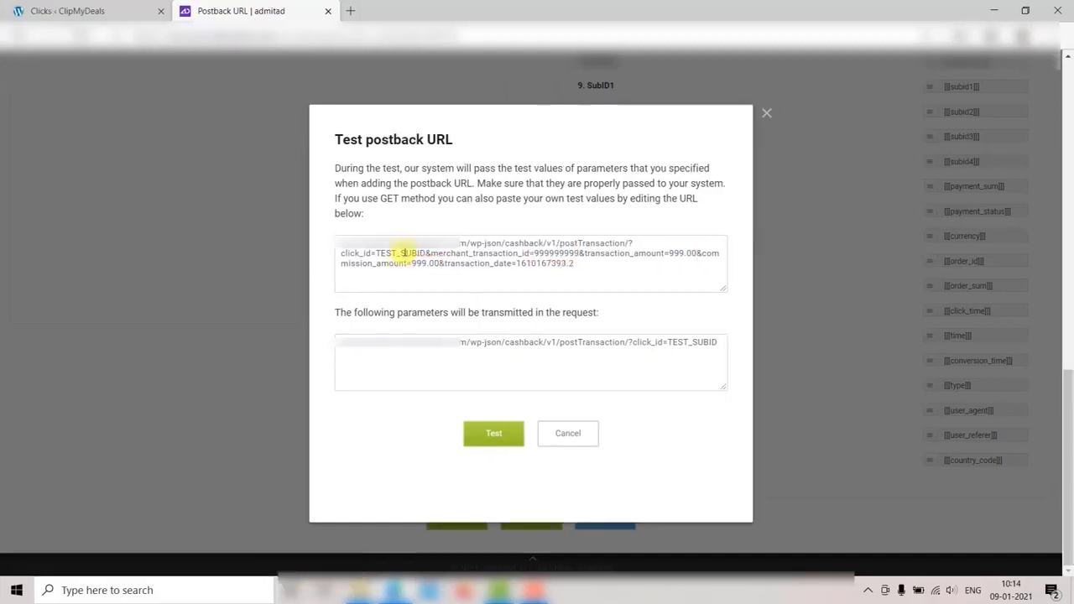
double_click(403, 254)
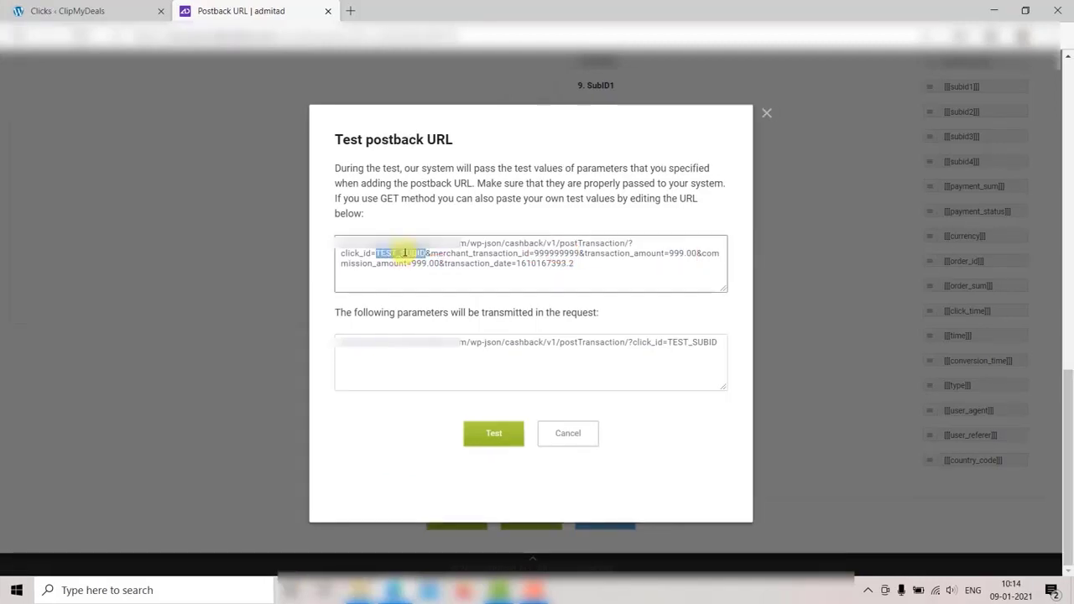
left_click(74, 7)
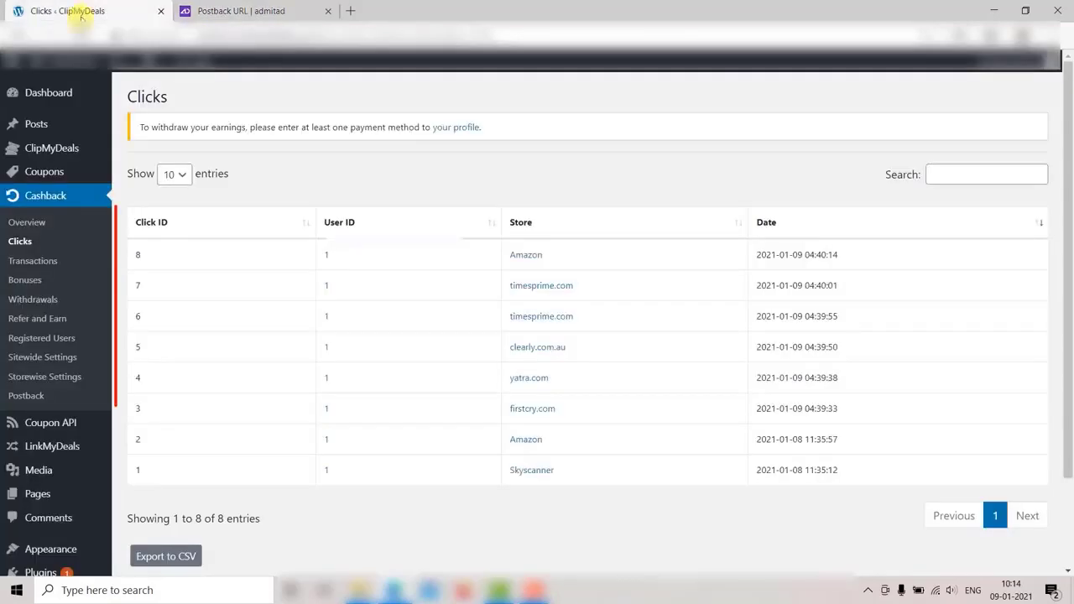
left_click(239, 6)
left_click(558, 323)
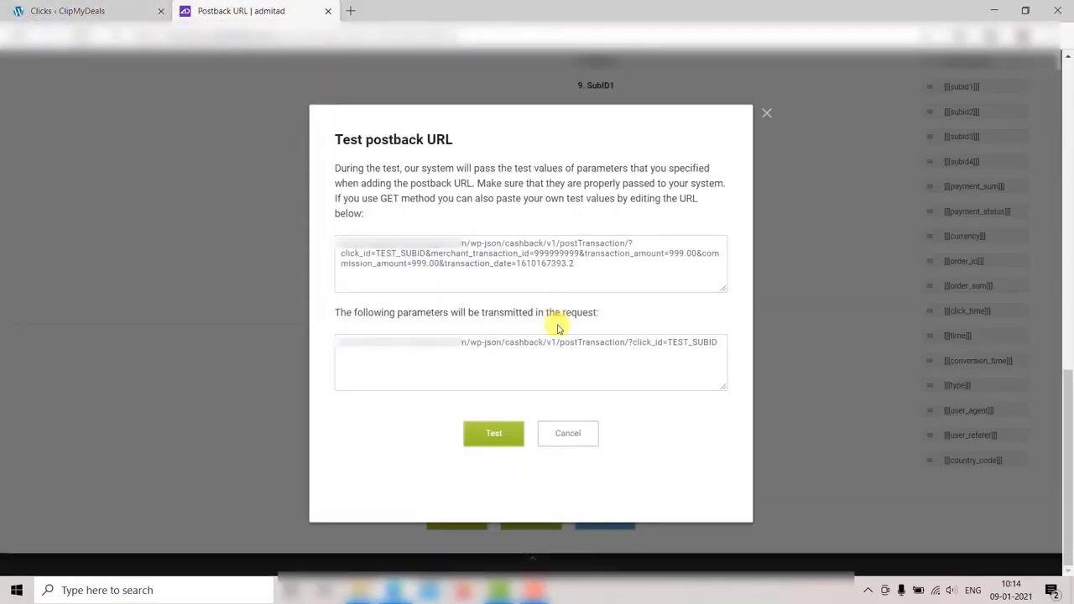
left_click(500, 440)
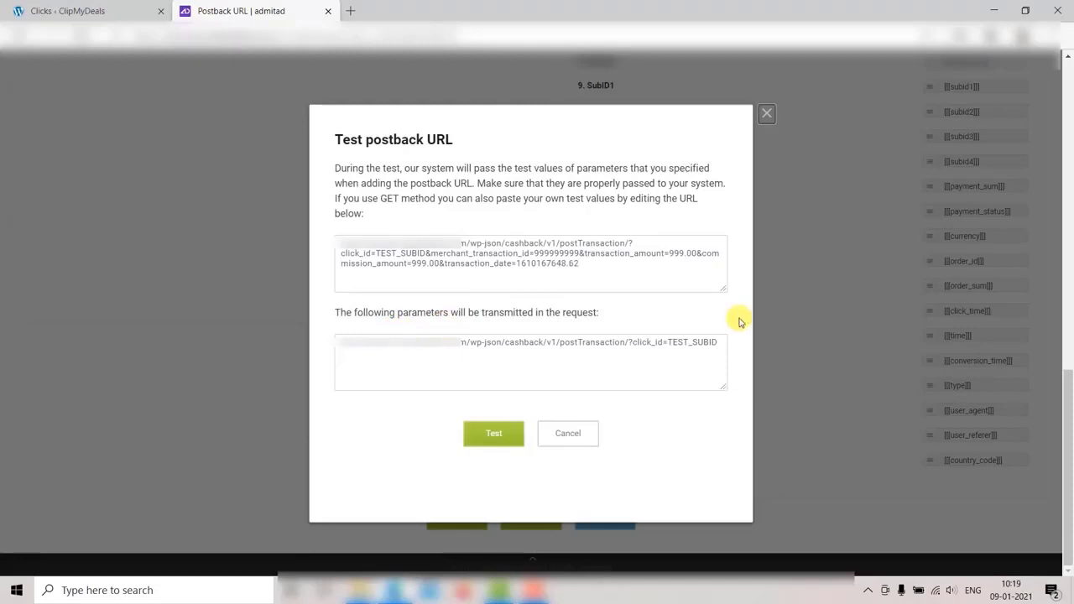
left_click(766, 112)
Change the postback URL's HTTP method to GET
scroll(348, 276, "up", 3)
scroll(324, 310, "up", 3)
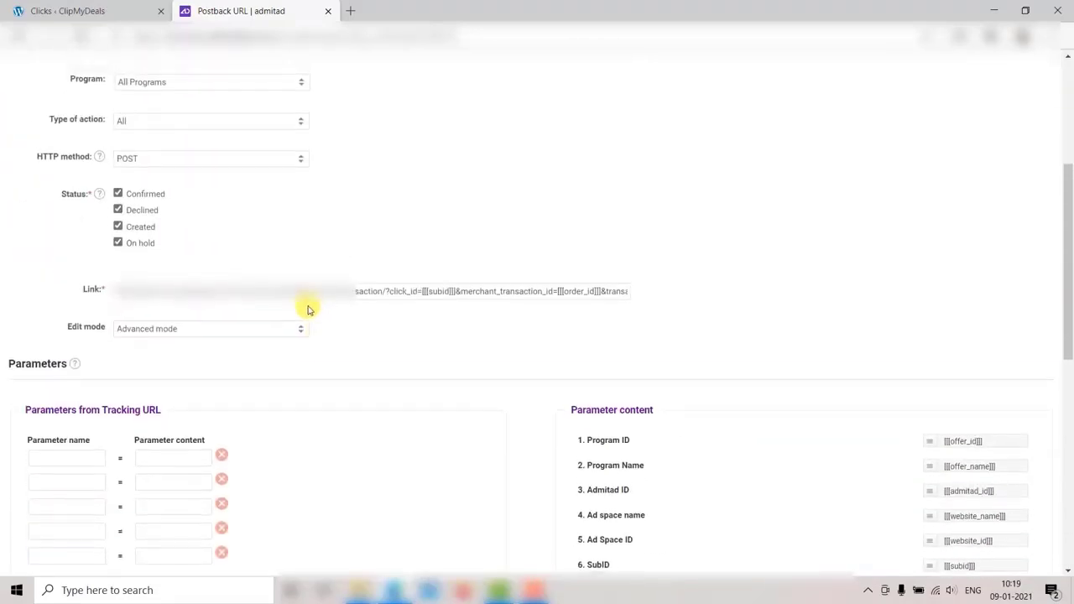
left_click(293, 159)
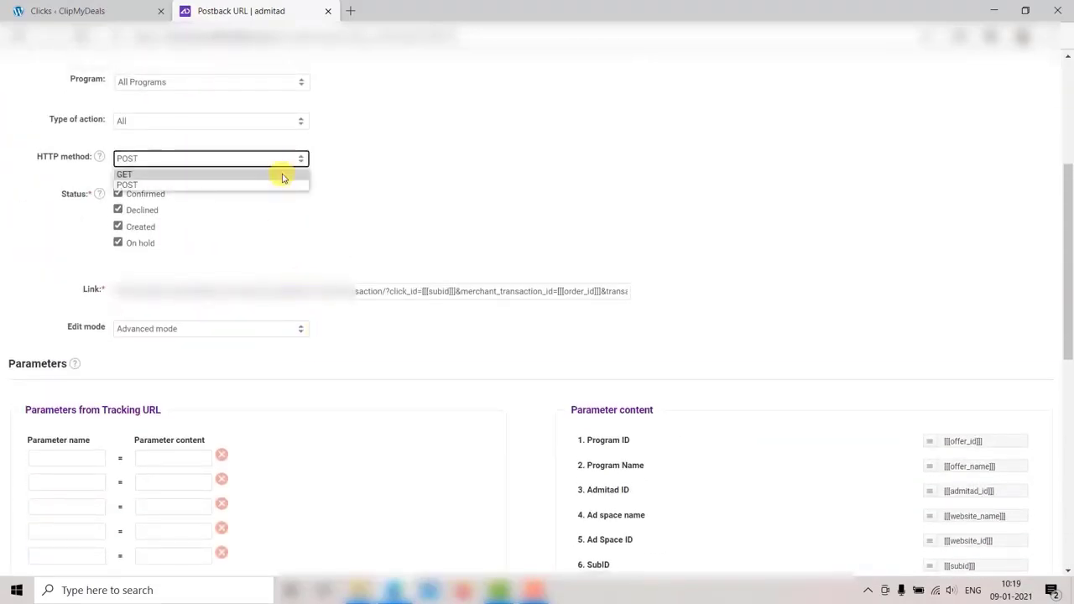
left_click(283, 175)
Set click_id to 1 in the postback test URL and send the test request
scroll(443, 331, "down", 10)
left_click(530, 516)
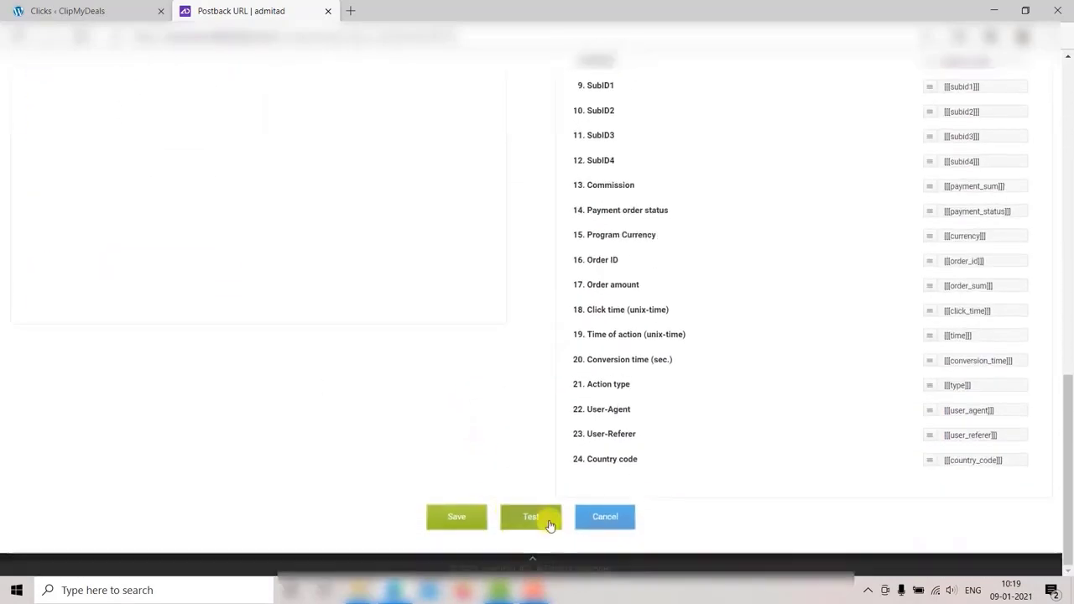
double_click(392, 302)
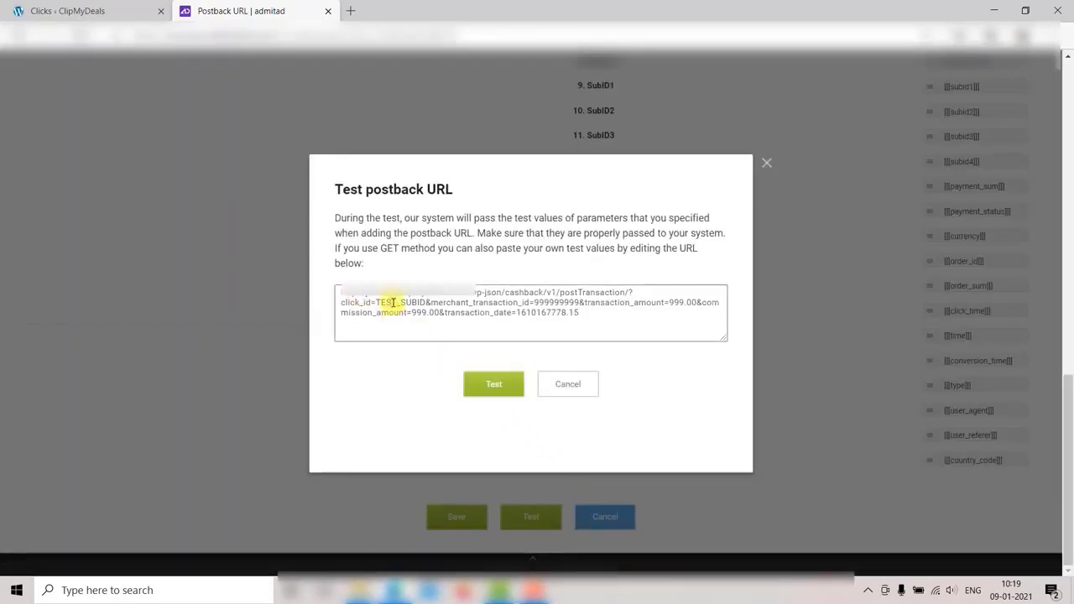
type("1")
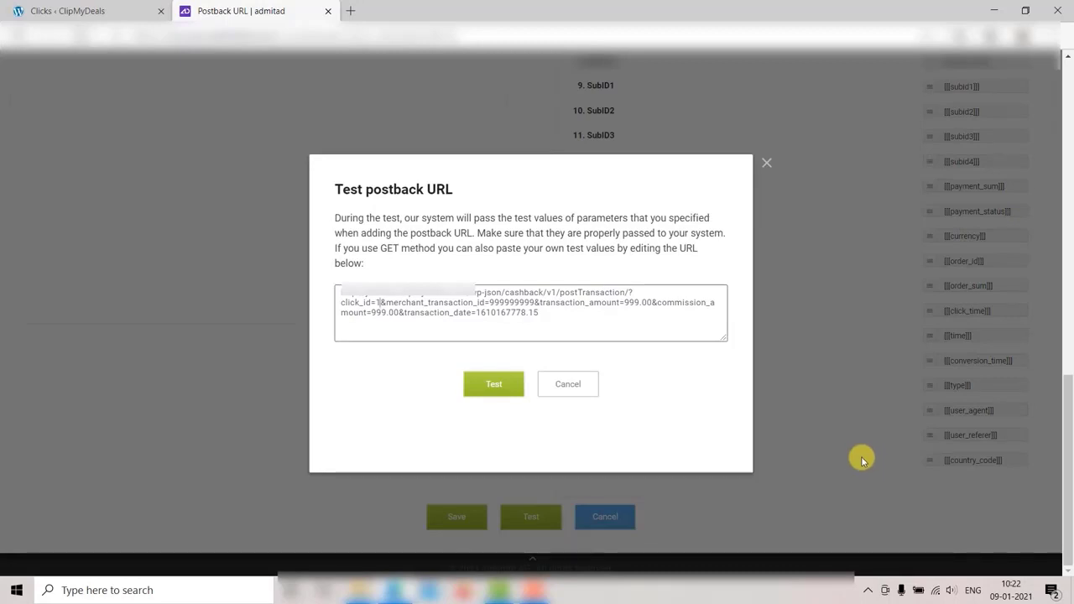
left_click(493, 386)
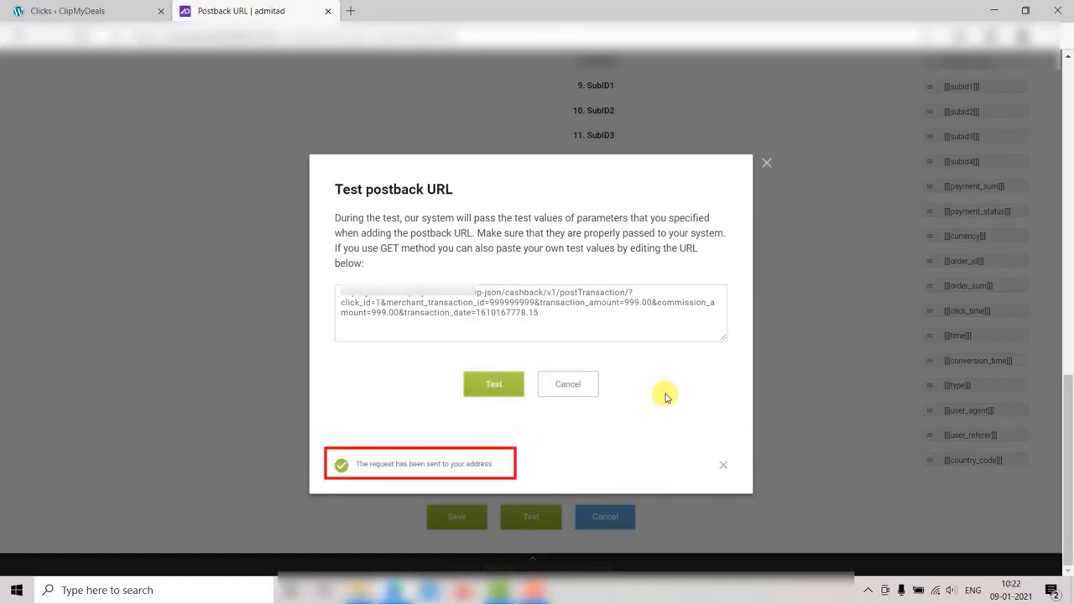
Switch to WordPress and check the test entry in the Cashback Transactions list against the Clicks list
left_click(89, 11)
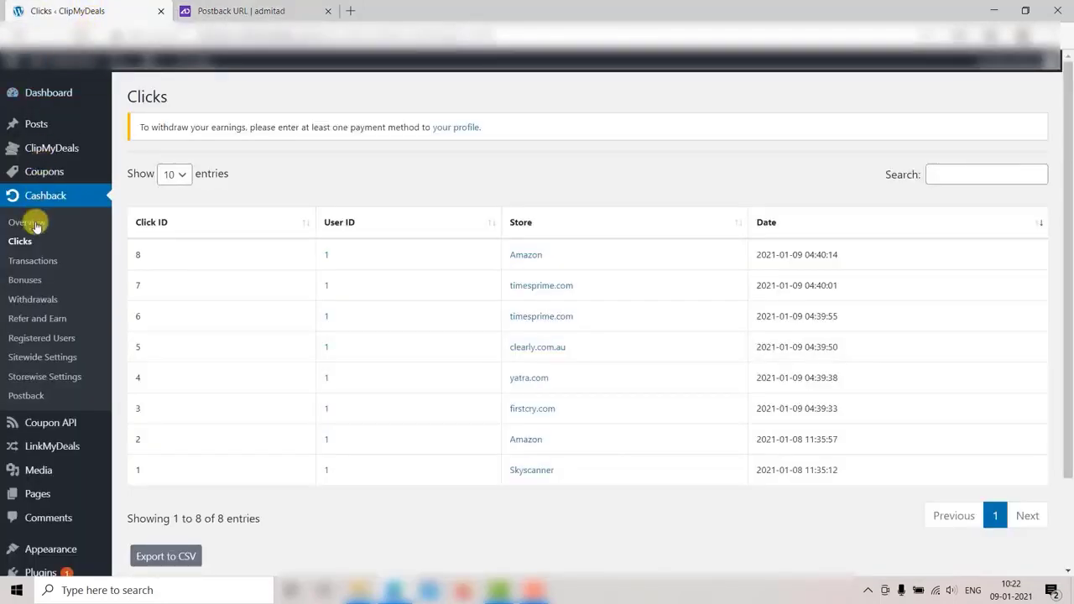
left_click(36, 265)
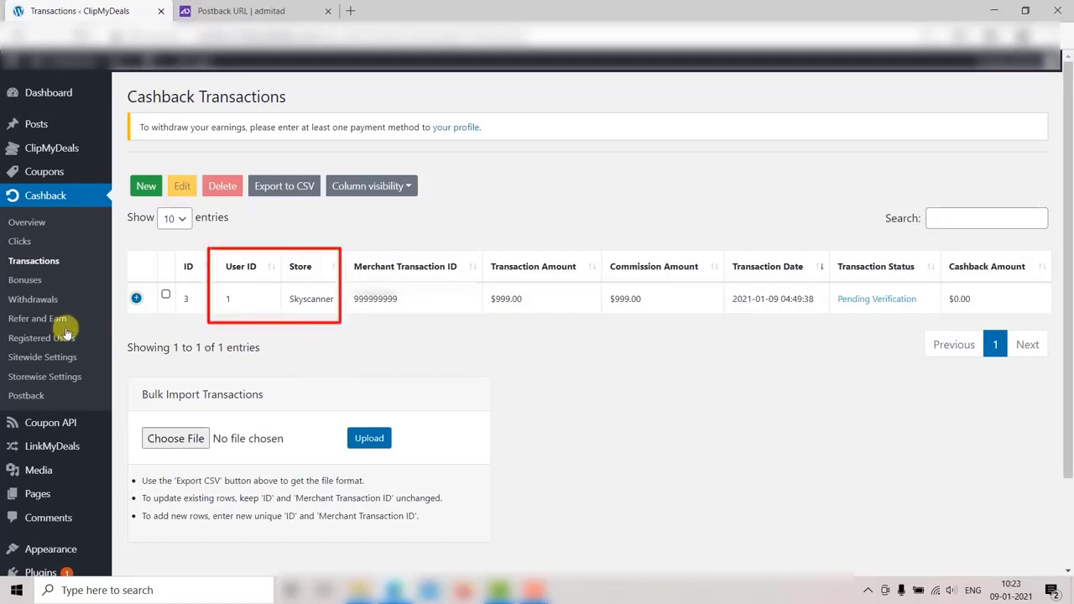
left_click(21, 242)
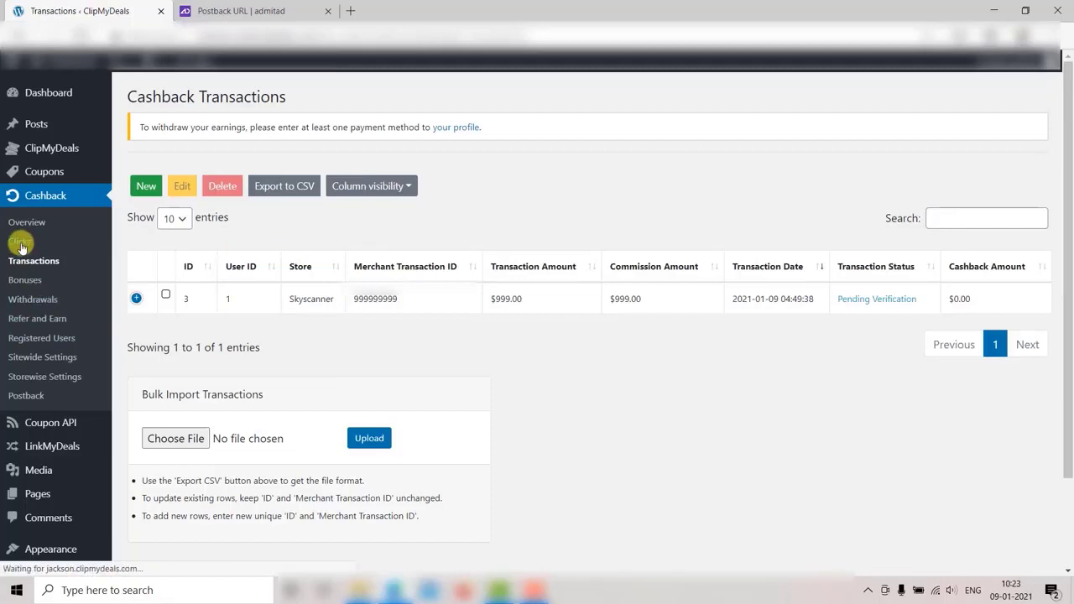